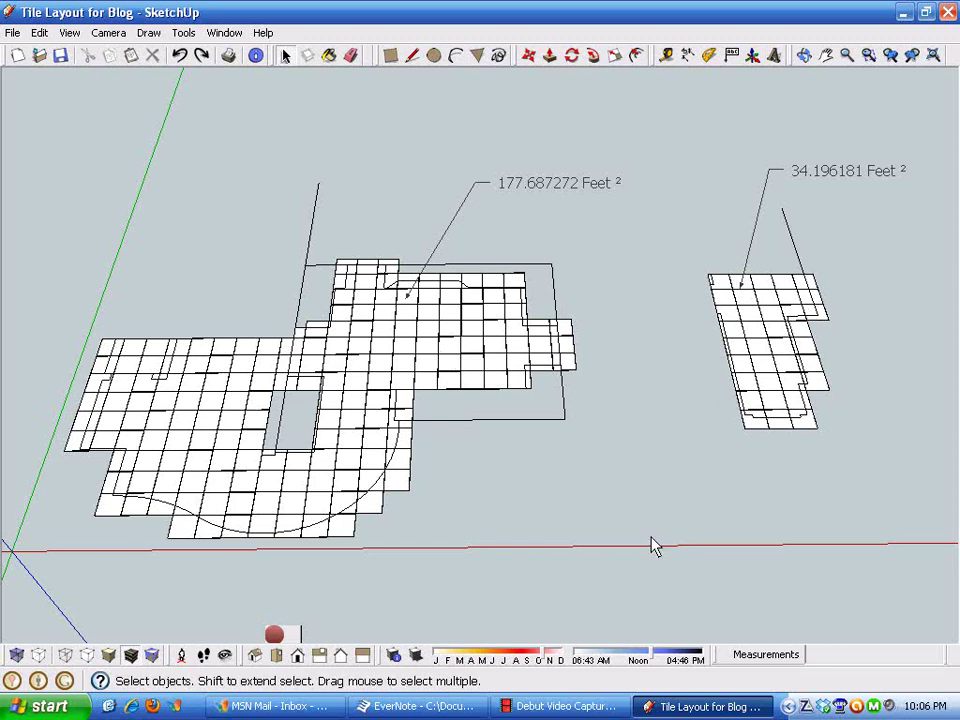
# Delete the surplus tile lying wholly outside the curved boundary on the larger layout's lower right edge.
pyautogui.moveTo(484, 516); pyautogui.dragTo(608, 466, button='middle')
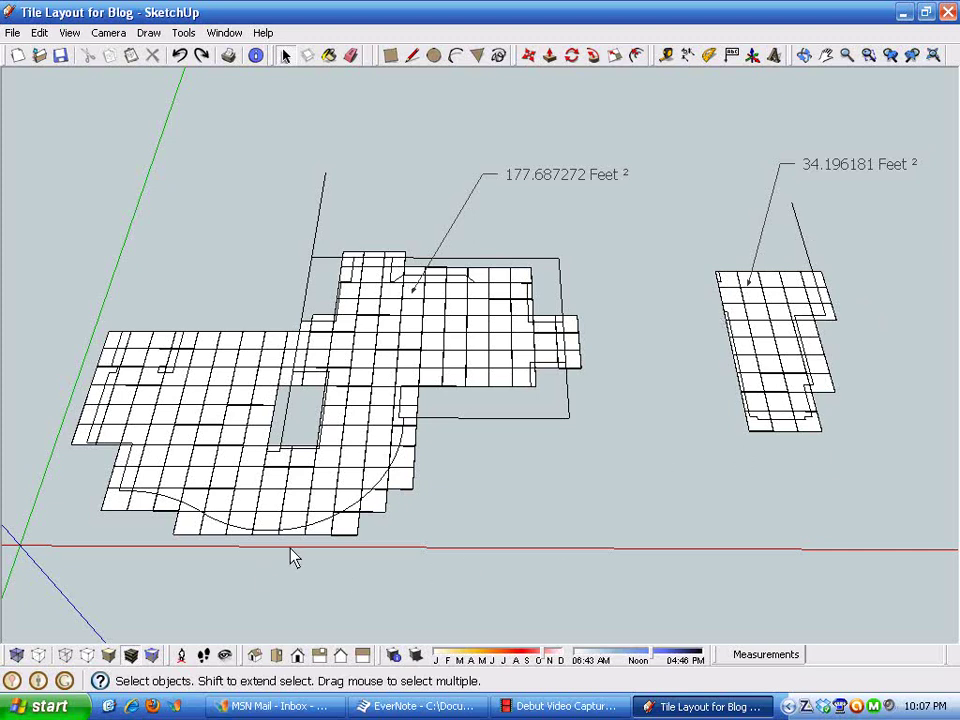
pyautogui.moveTo(447, 512); pyautogui.dragTo(502, 500, button='middle')
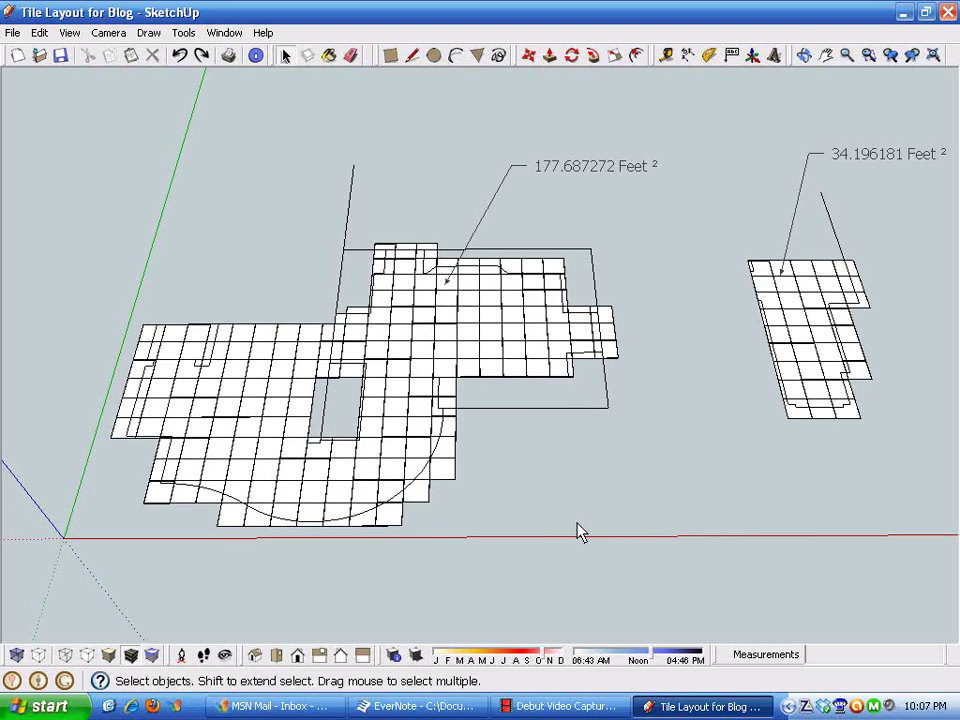
pyautogui.scroll(4, 492, 510)
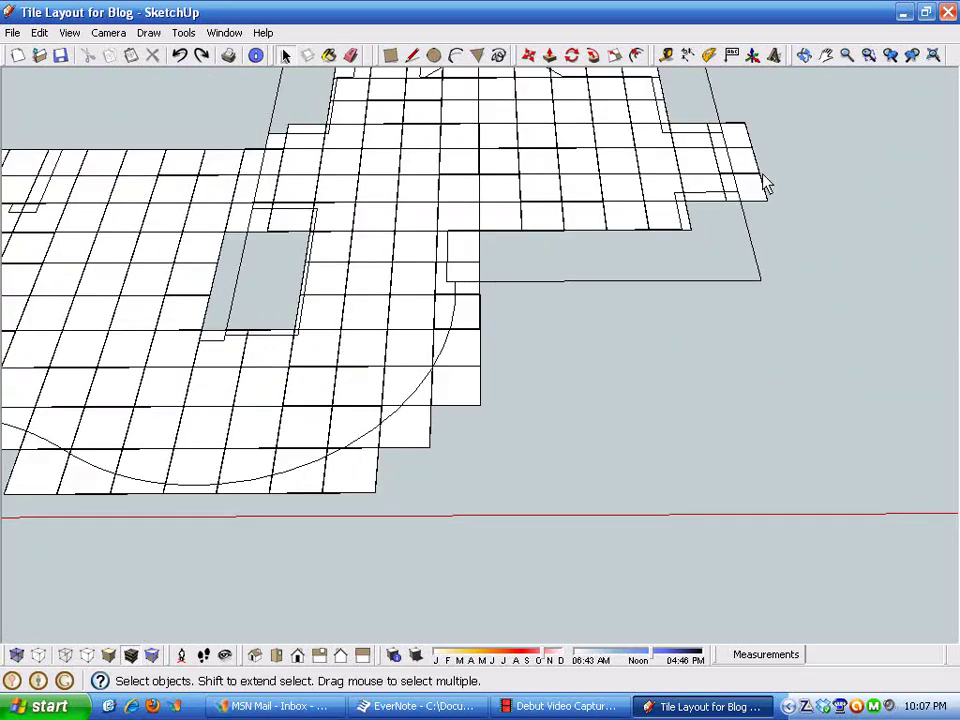
pyautogui.moveTo(499, 435); pyautogui.dragTo(520, 471, button='middle')
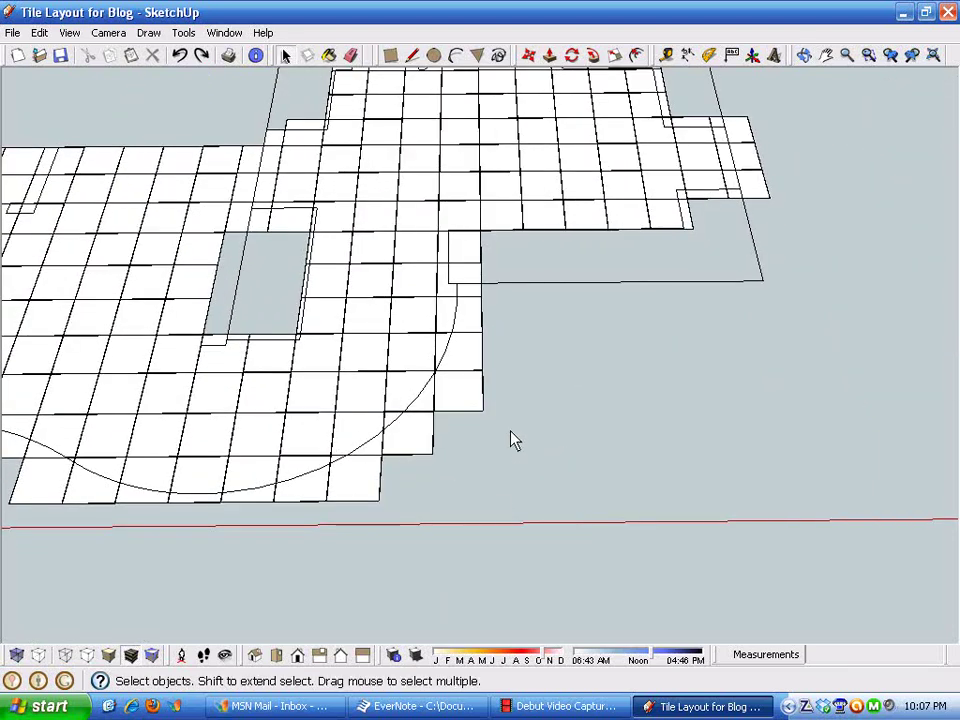
pyautogui.scroll(8, 487, 459)
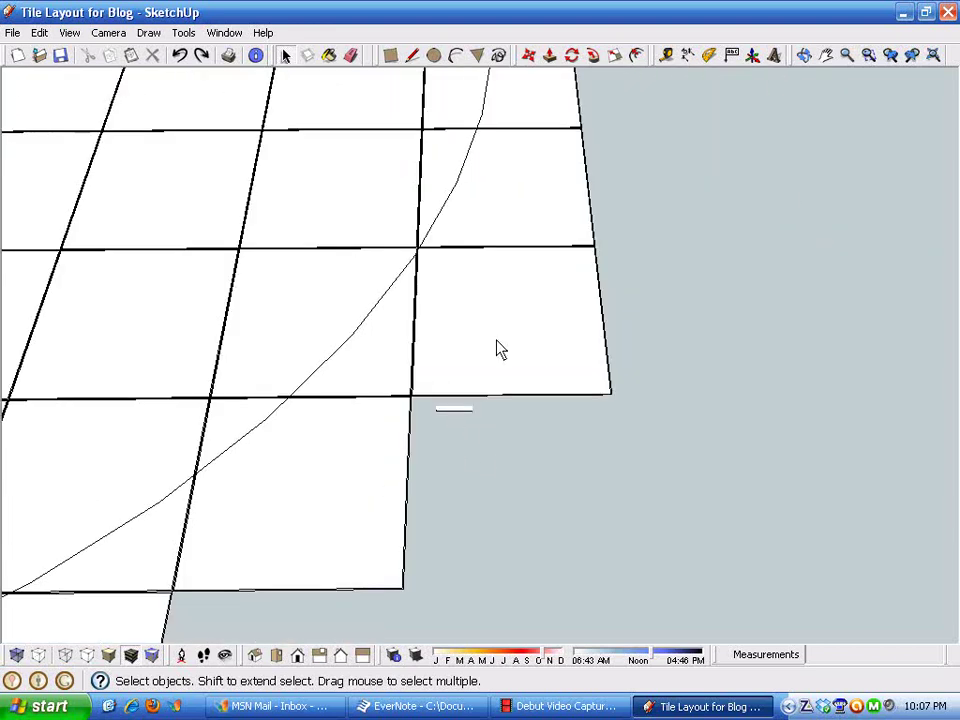
pyautogui.click(517, 345)
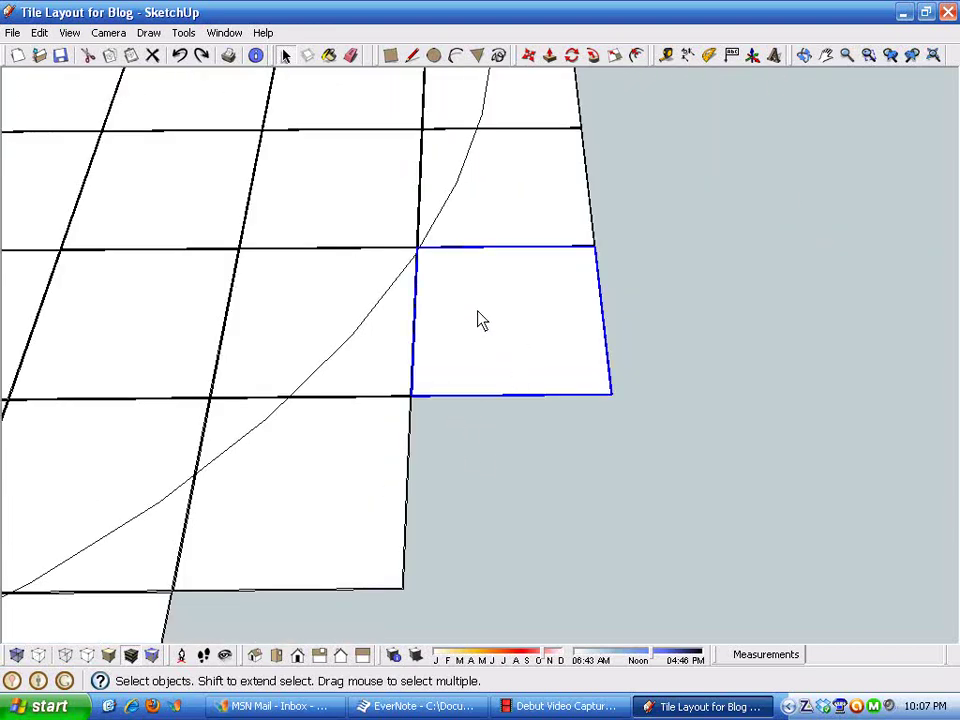
pyautogui.press('Delete')
# Delete the unneeded tile outside the curve at the left end of the larger layout's bottom row.
pyautogui.scroll(-8, 598, 436)
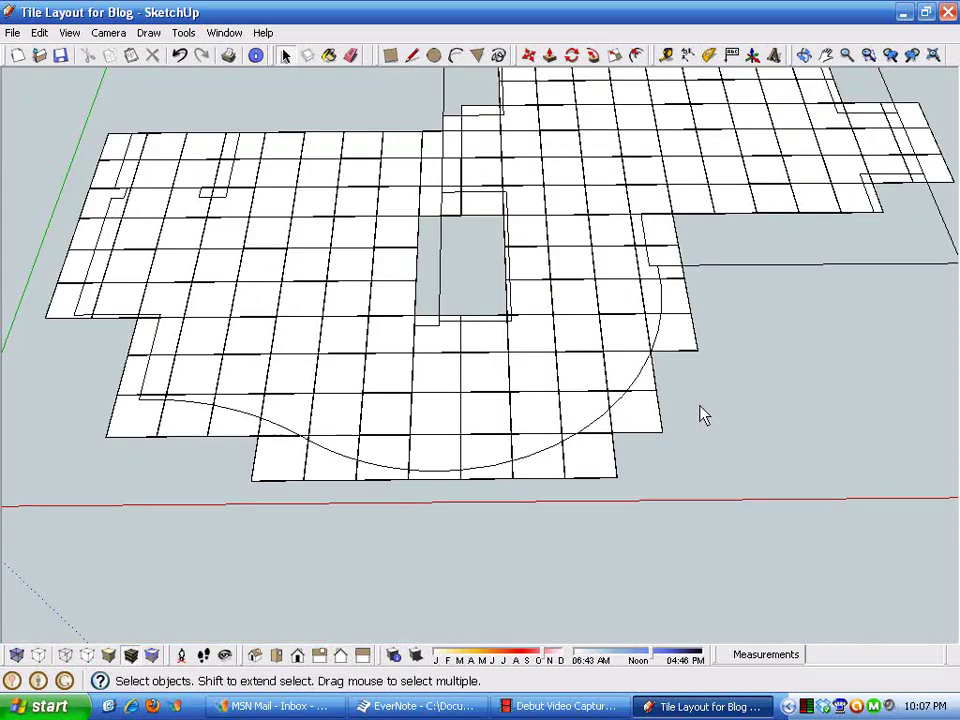
pyautogui.moveTo(701, 414); pyautogui.dragTo(399, 576, button='middle')
pyautogui.click(258, 515)
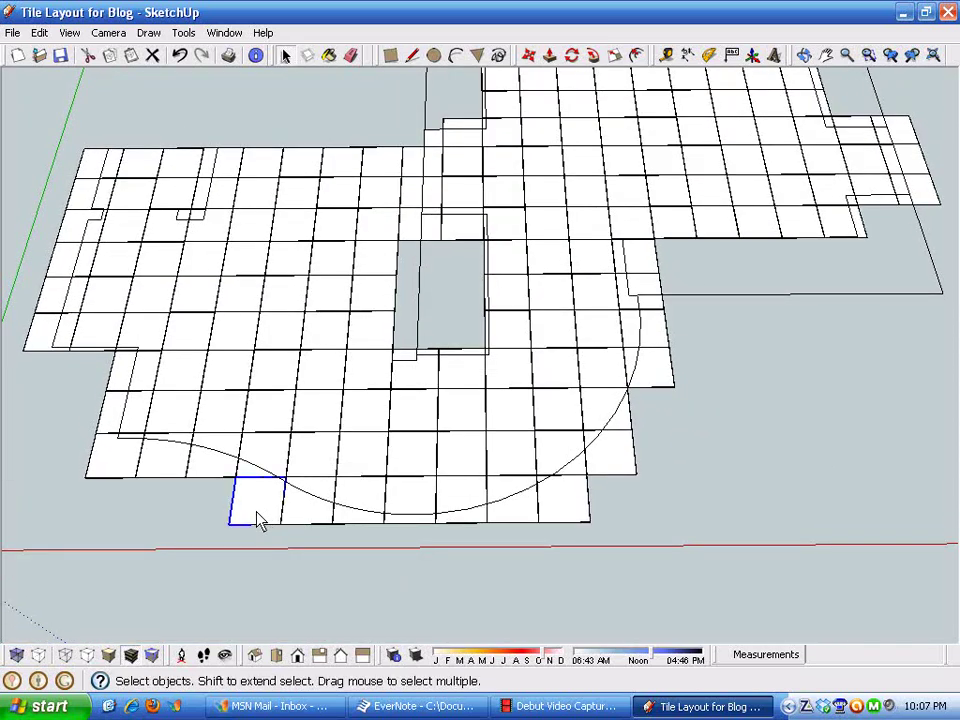
pyautogui.press('Delete')
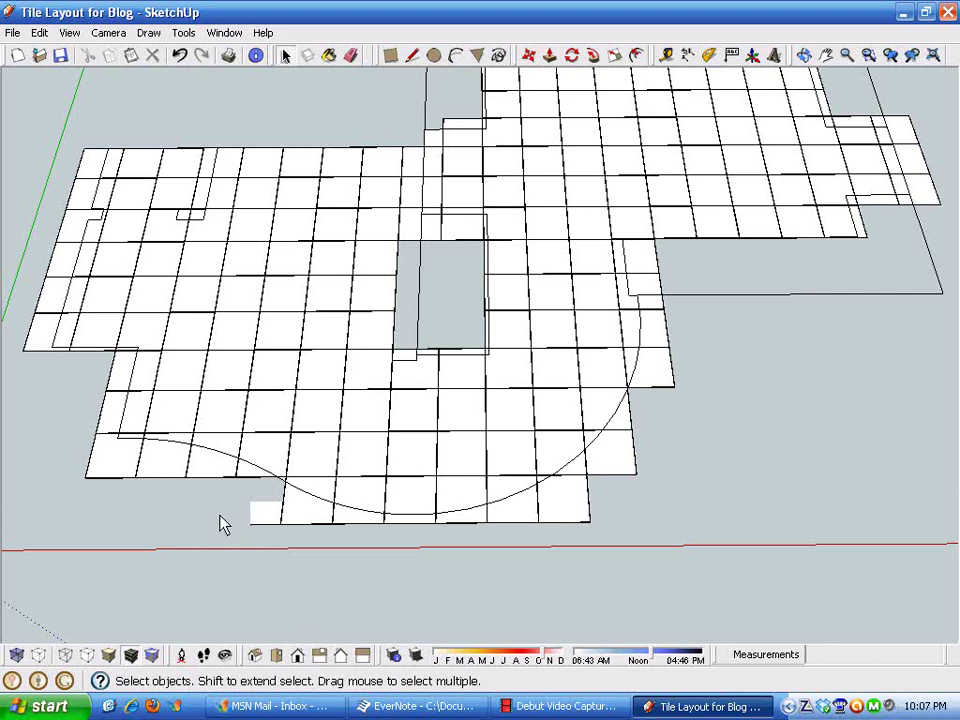
pyautogui.moveTo(685, 537)
pyautogui.mouseDown(button='middle')
pyautogui.moveTo(681, 574)
pyautogui.moveTo(686, 561)
pyautogui.mouseUp(button='middle')
pyautogui.moveTo(622, 459); pyautogui.dragTo(577, 361, button='middle')
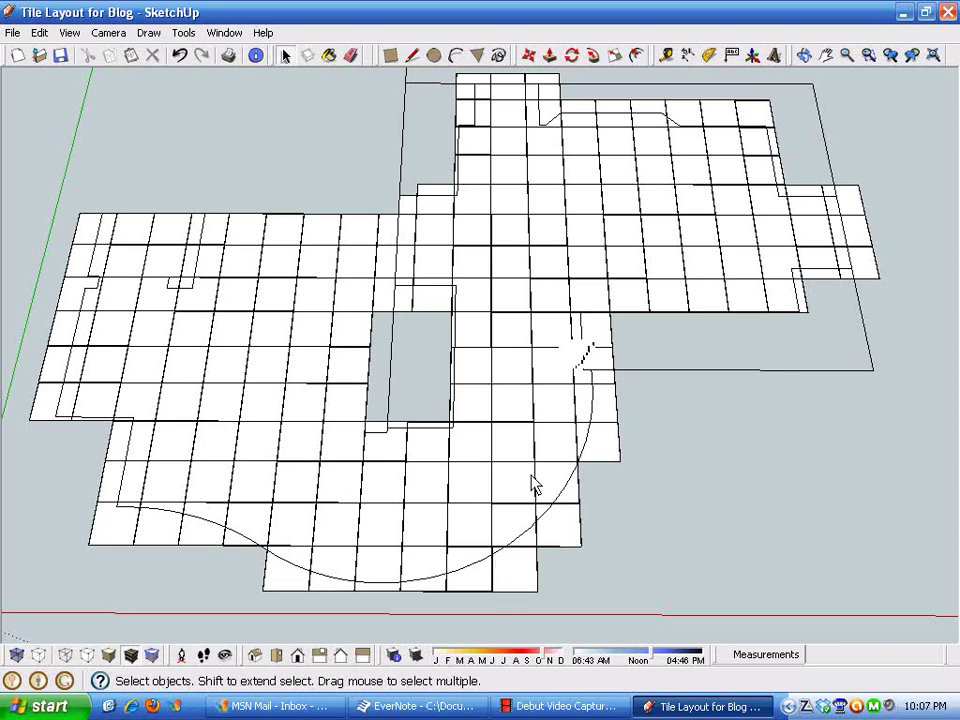
pyautogui.moveTo(497, 476); pyautogui.dragTo(427, 442, button='middle')
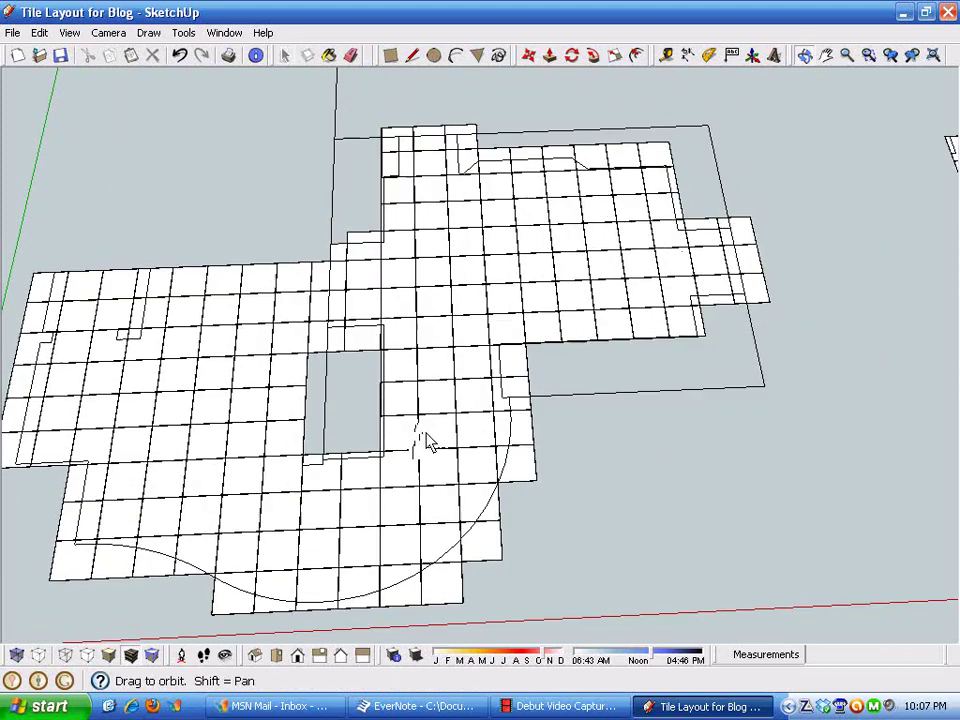
pyautogui.scroll(-2, 436, 430)
pyautogui.scroll(-1, 527, 412)
pyautogui.moveTo(685, 443)
pyautogui.mouseDown(button='middle')
pyautogui.moveTo(660, 431)
pyautogui.moveTo(630, 451)
pyautogui.mouseUp(button='middle')
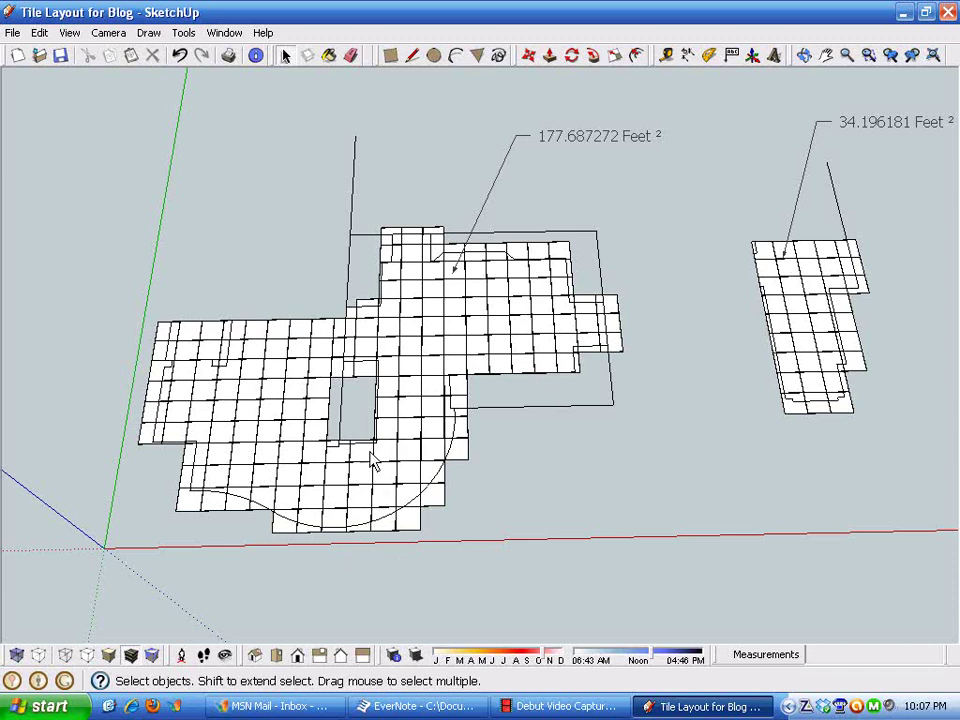
pyautogui.moveTo(525, 414)
pyautogui.mouseDown(button='middle')
pyautogui.moveTo(549, 426)
pyautogui.moveTo(538, 400)
pyautogui.mouseUp(button='middle')
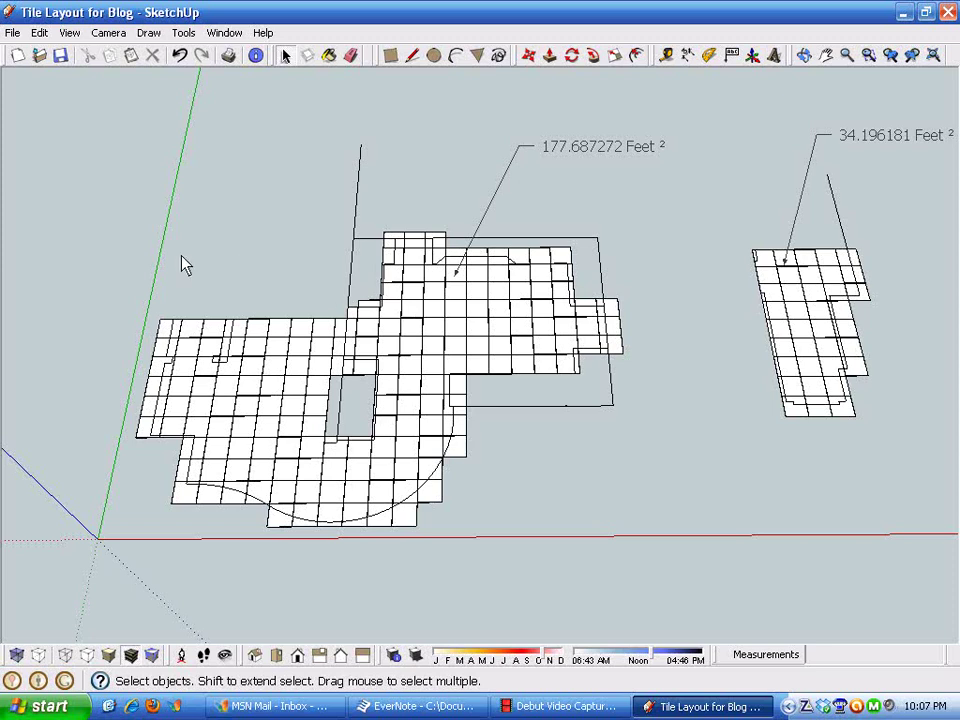
# Try enclosing and crossing selections around the smaller tile layout and clear the selection.
pyautogui.moveTo(683, 209); pyautogui.dragTo(900, 428)
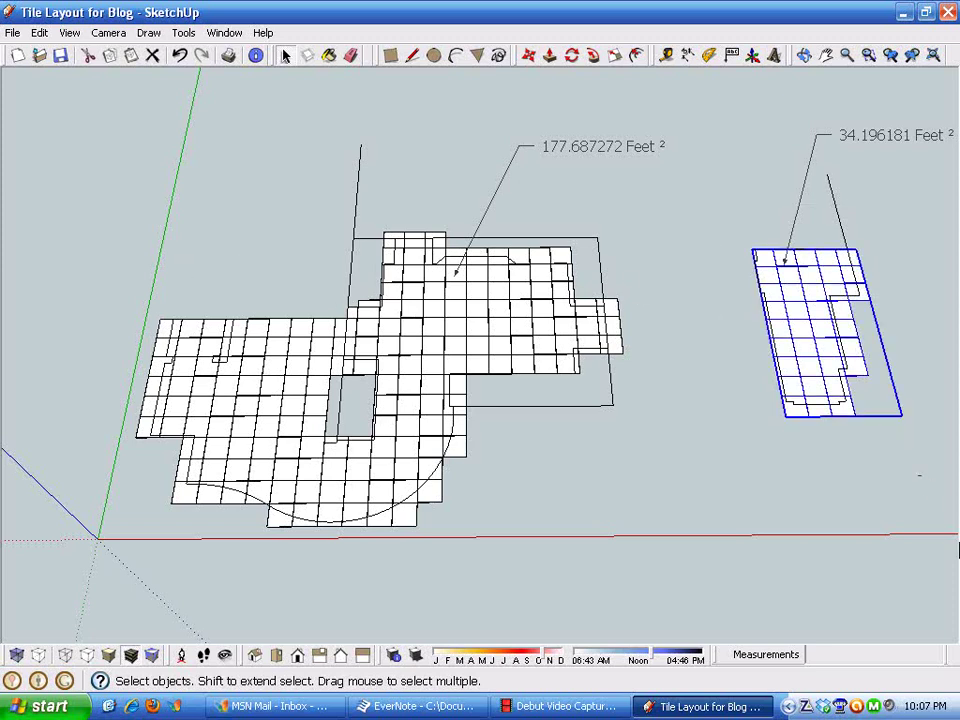
pyautogui.moveTo(775, 453); pyautogui.dragTo(604, 480, button='middle')
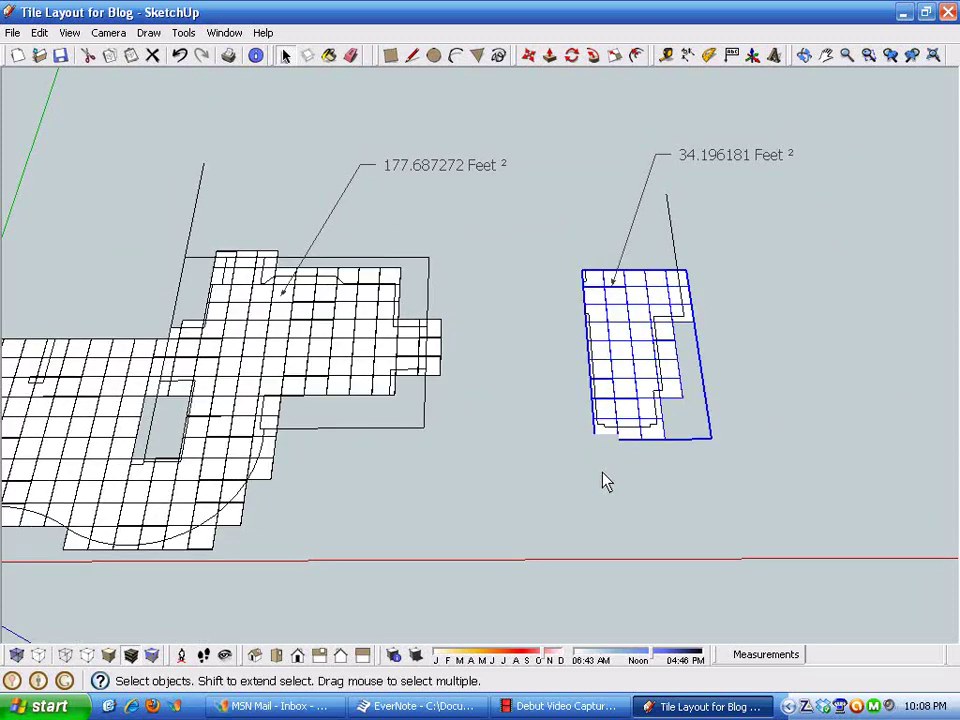
pyautogui.click(789, 467)
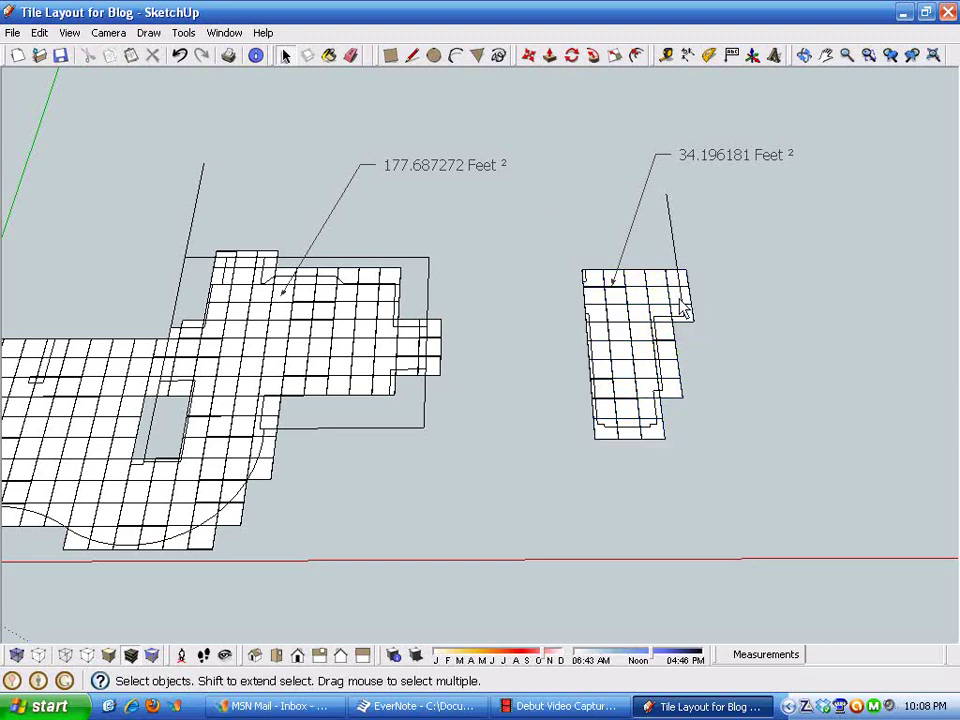
pyautogui.moveTo(544, 251); pyautogui.dragTo(790, 508)
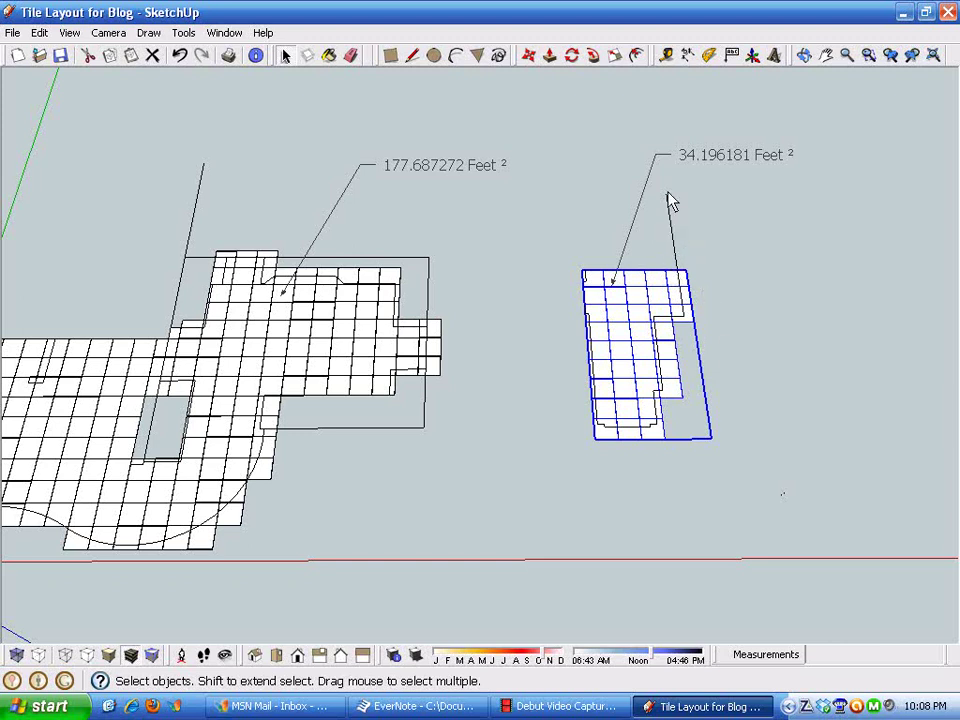
pyautogui.click(737, 502)
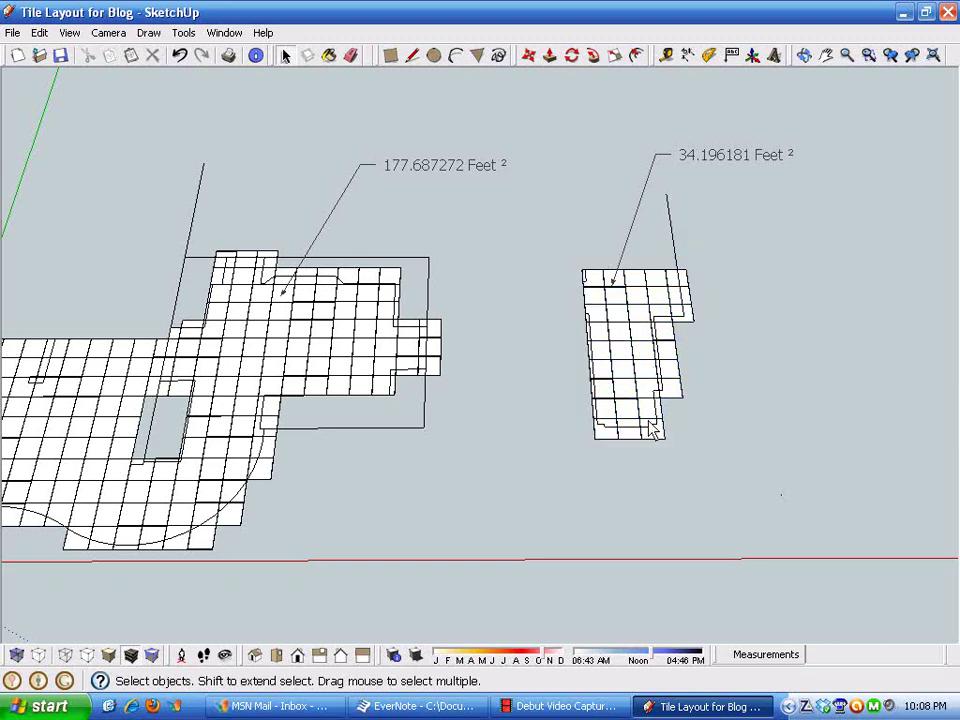
pyautogui.moveTo(563, 265); pyautogui.dragTo(776, 556)
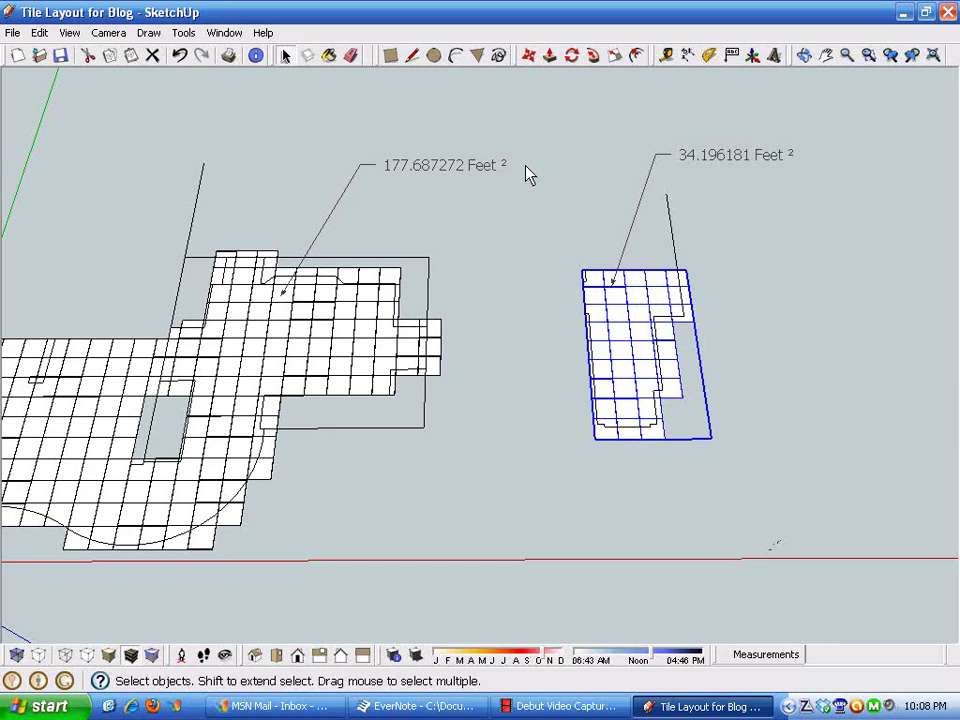
pyautogui.moveTo(529, 171); pyautogui.dragTo(806, 508)
pyautogui.moveTo(501, 154); pyautogui.dragTo(947, 506)
pyautogui.moveTo(945, 550); pyautogui.dragTo(452, 135)
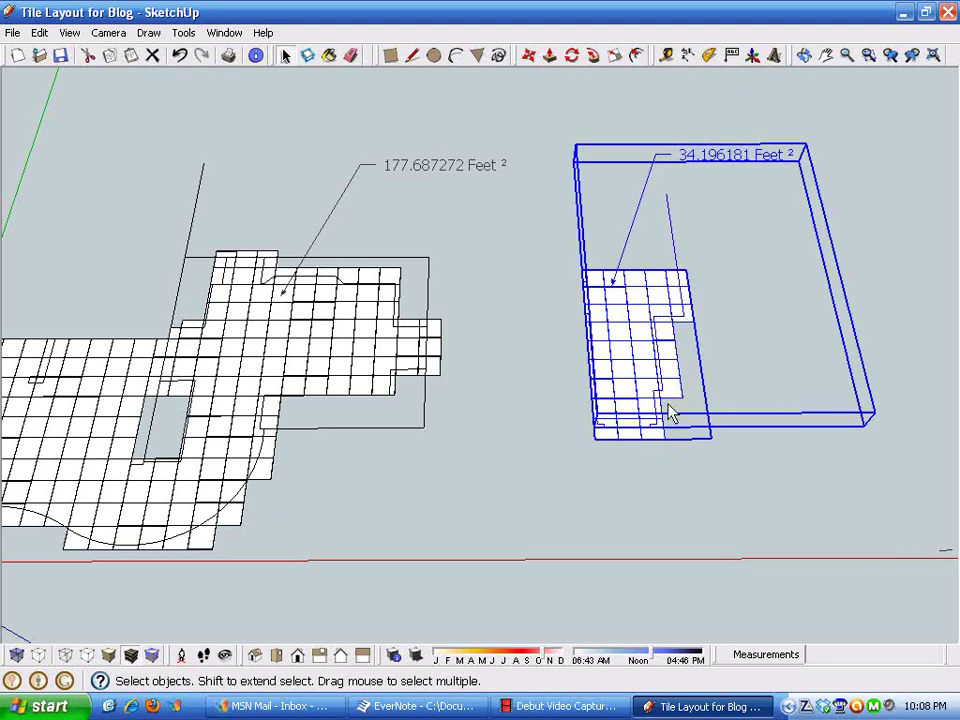
pyautogui.click(551, 279)
# Select the smaller tile layout's group and open its Entity Info.
pyautogui.moveTo(525, 242); pyautogui.dragTo(765, 514)
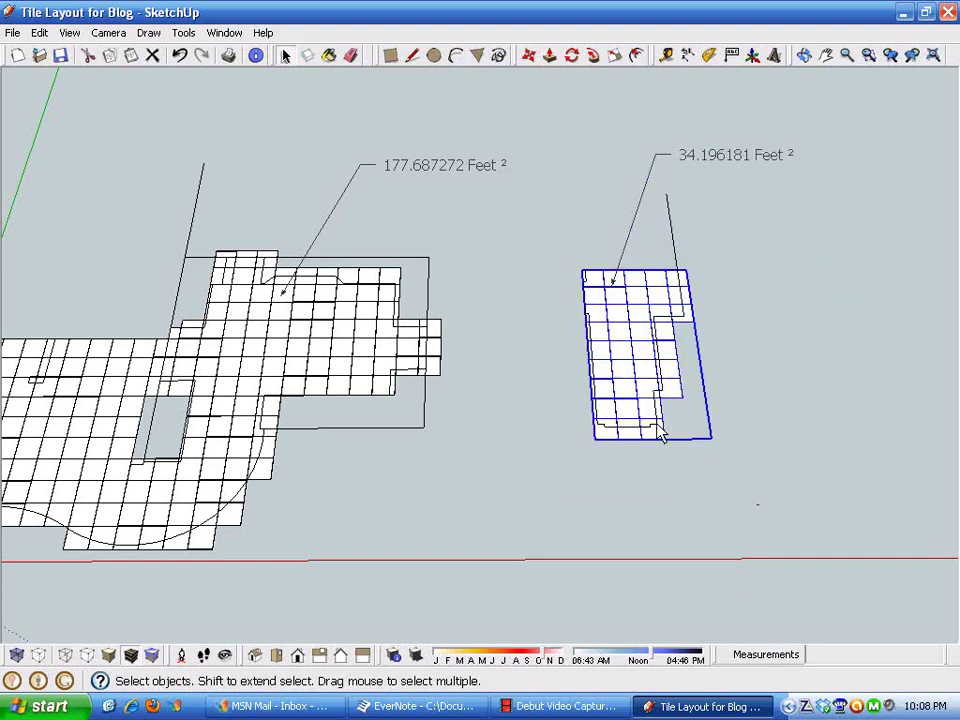
pyautogui.rightClick(615, 316)
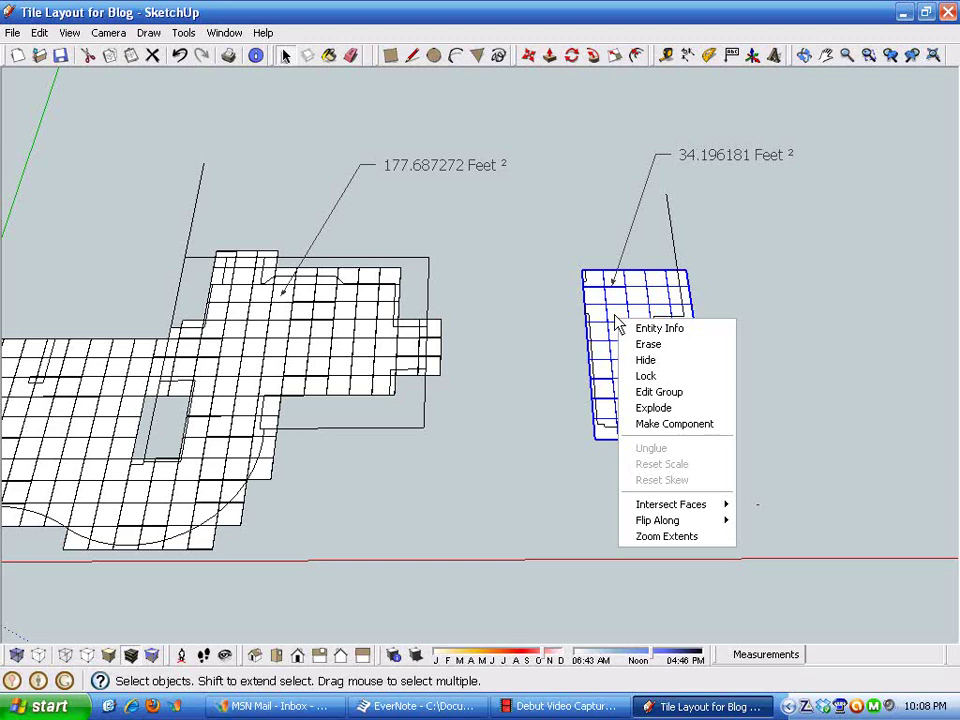
pyautogui.click(664, 330)
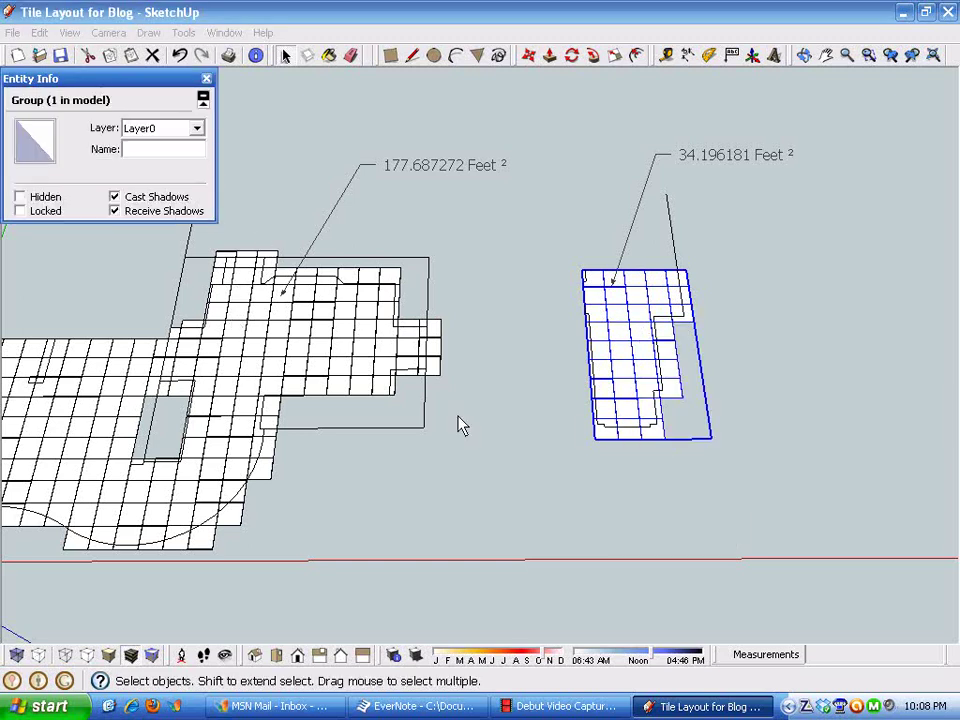
# Explode the smaller layout's group into its individual tile components and clear the selection.
pyautogui.rightClick(675, 362)
pyautogui.click(749, 349)
pyautogui.click(665, 348)
pyautogui.rightClick(667, 339)
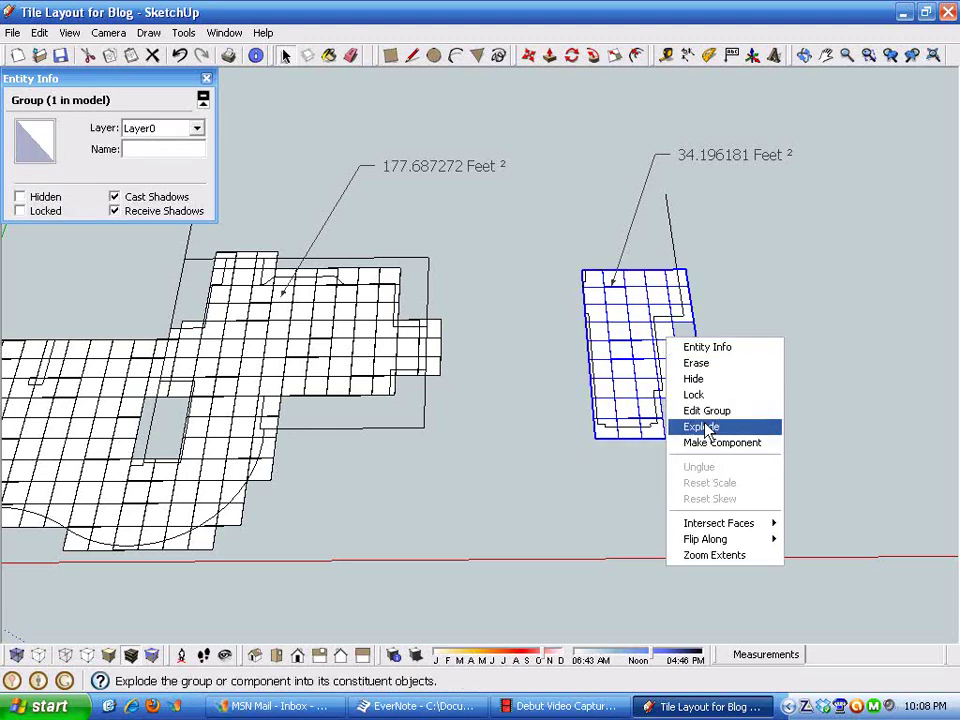
pyautogui.click(707, 425)
pyautogui.click(749, 418)
# Check the tile counts in Entity Info for the smaller layout, the larger layout and both combined.
pyautogui.moveTo(526, 238); pyautogui.dragTo(716, 464)
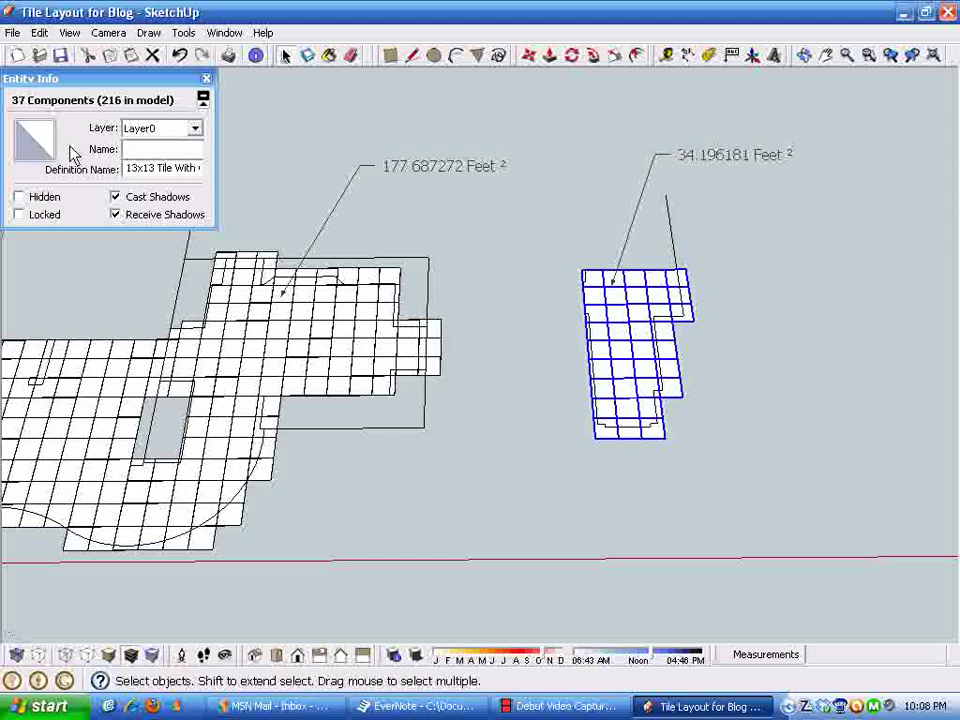
pyautogui.scroll(-2, 670, 475)
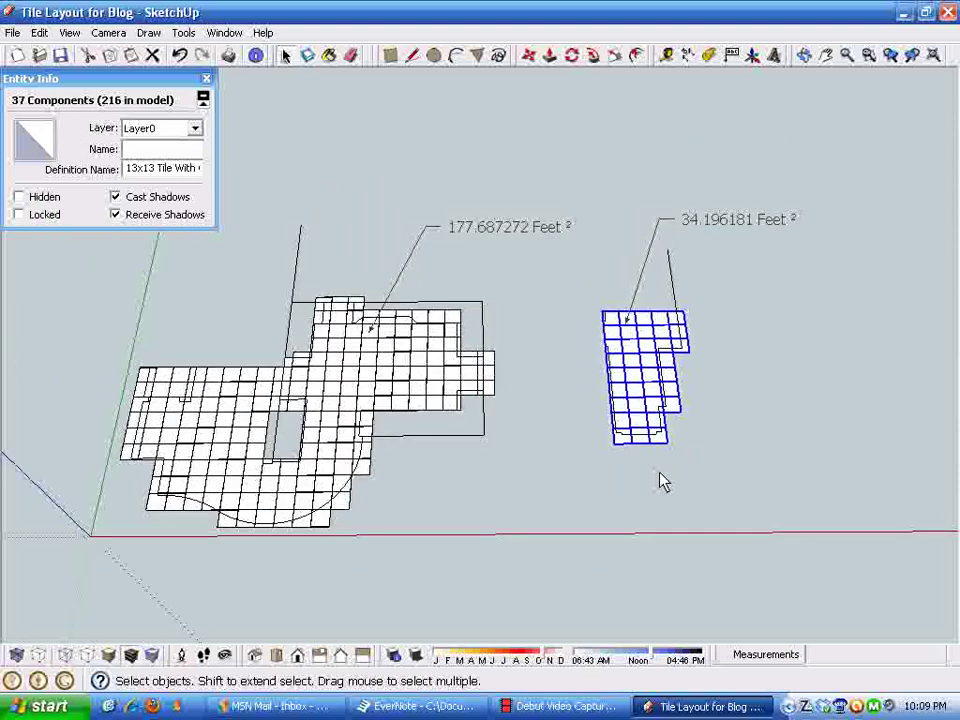
pyautogui.scroll(-1, 425, 450)
pyautogui.moveTo(94, 276); pyautogui.dragTo(540, 570)
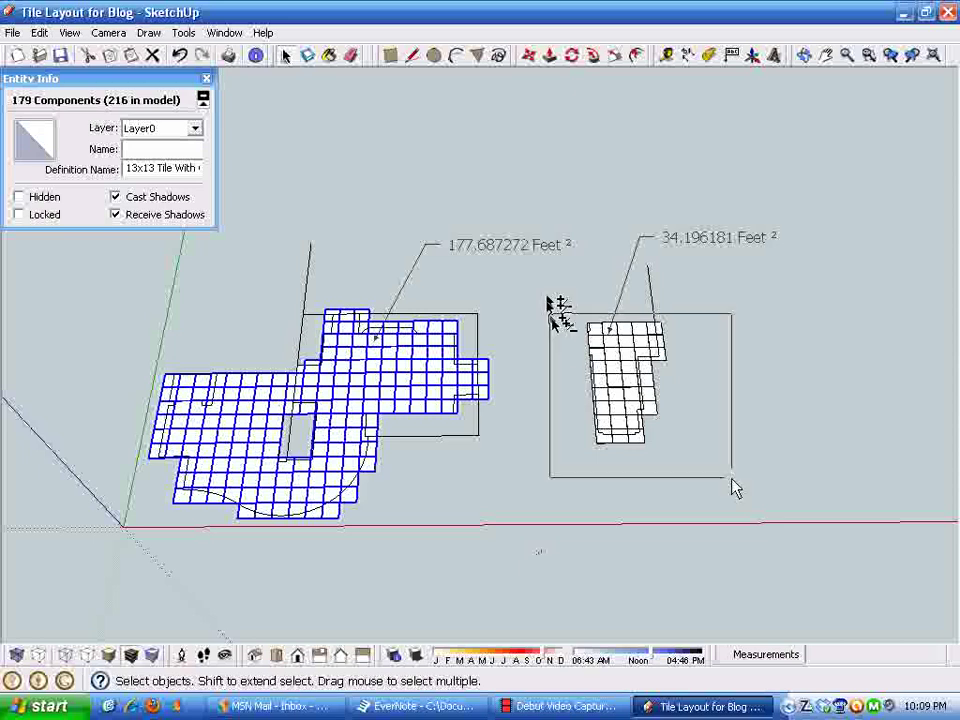
pyautogui.keyDown('shift'); pyautogui.moveTo(546, 294); pyautogui.dragTo(792, 510); pyautogui.keyUp('shift')
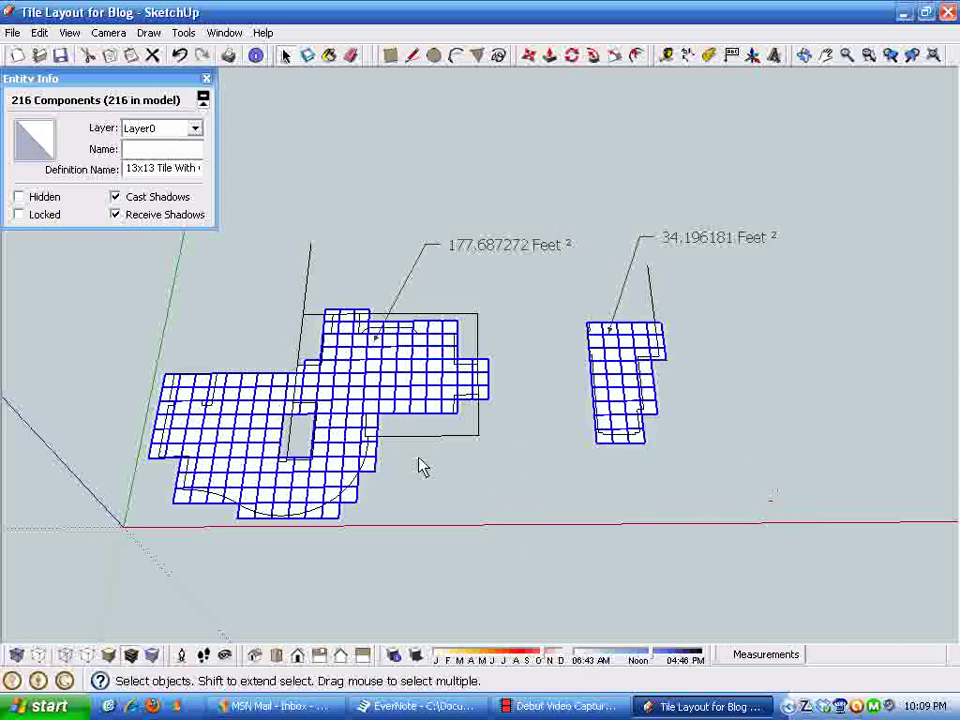
pyautogui.click(497, 529)
# Examine the partly used tiles along the larger layout's boundary, including the alcove on its right side.
pyautogui.moveTo(497, 529)
pyautogui.mouseDown(button='middle')
pyautogui.moveTo(495, 491)
pyautogui.moveTo(516, 555)
pyautogui.moveTo(514, 527)
pyautogui.moveTo(495, 527)
pyautogui.moveTo(504, 540)
pyautogui.moveTo(498, 532)
pyautogui.mouseUp(button='middle')
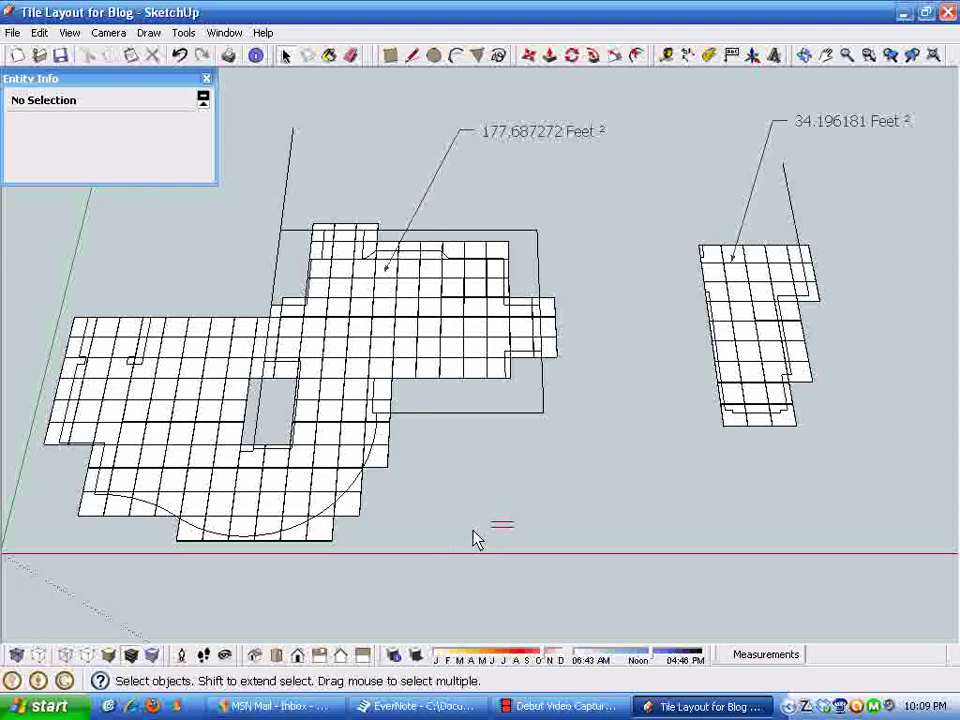
pyautogui.moveTo(437, 537)
pyautogui.mouseDown(button='middle')
pyautogui.moveTo(514, 544)
pyautogui.moveTo(459, 551)
pyautogui.moveTo(639, 420)
pyautogui.mouseUp(button='middle')
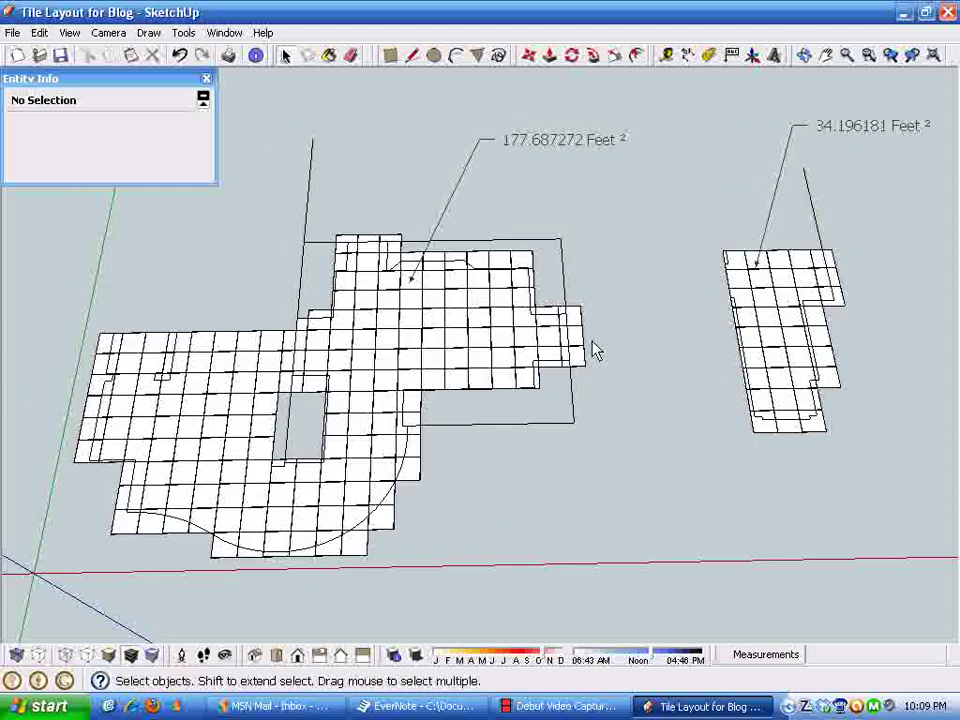
pyautogui.scroll(5, 585, 362)
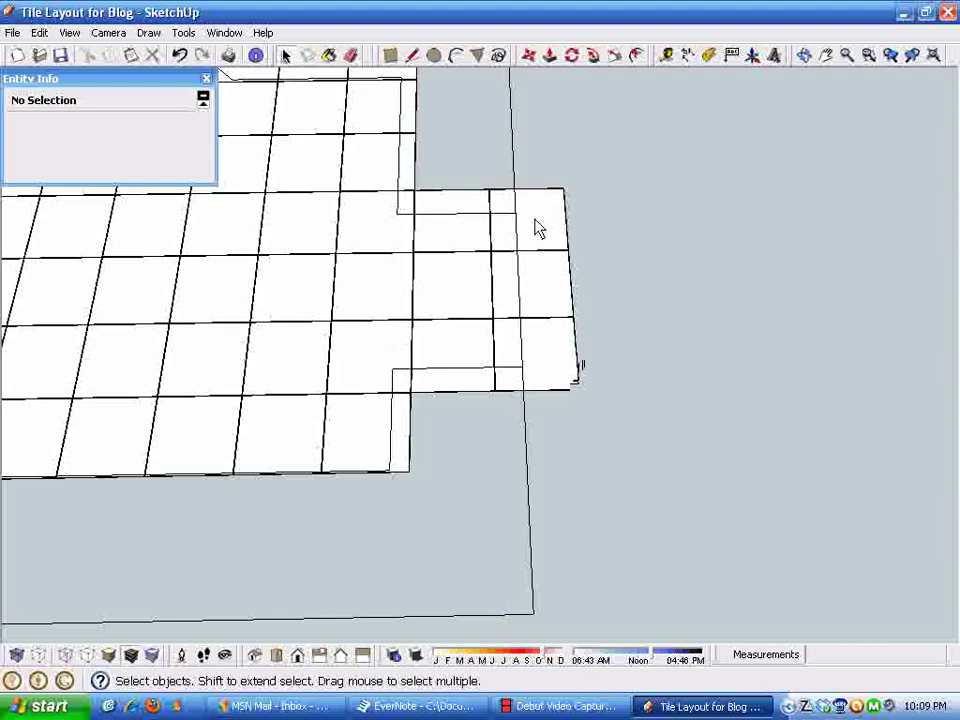
pyautogui.scroll(-6, 605, 435)
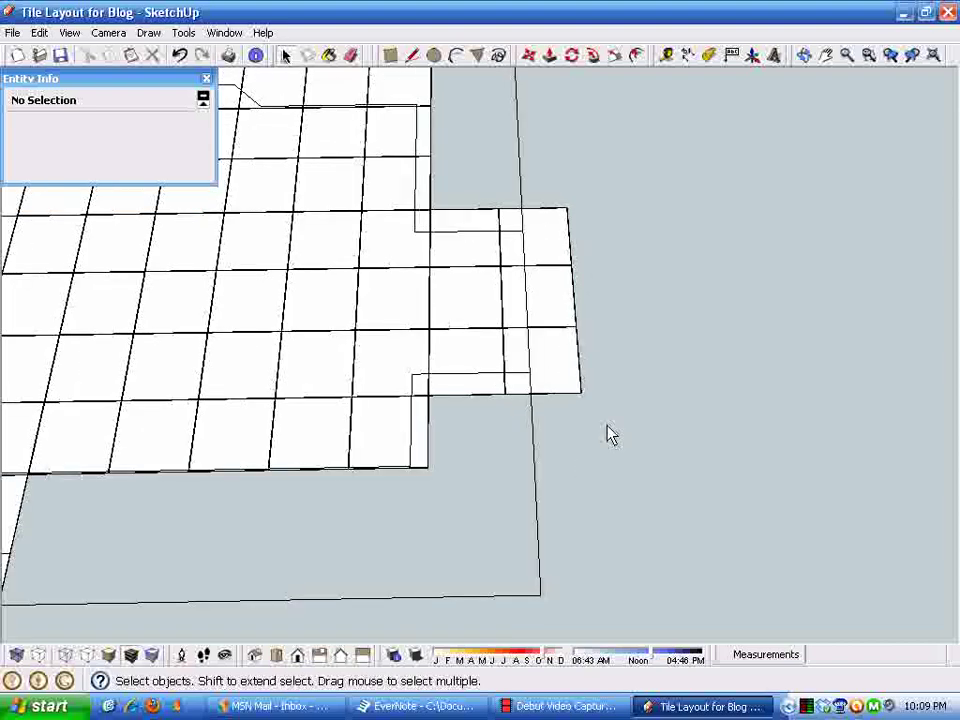
pyautogui.moveTo(585, 456)
pyautogui.mouseDown(button='middle')
pyautogui.moveTo(525, 439)
pyautogui.moveTo(650, 432)
pyautogui.mouseUp(button='middle')
pyautogui.scroll(-5, 650, 432)
pyautogui.moveTo(789, 360)
pyautogui.mouseDown(button='middle')
pyautogui.moveTo(454, 431)
pyautogui.moveTo(133, 420)
pyautogui.mouseUp(button='middle')
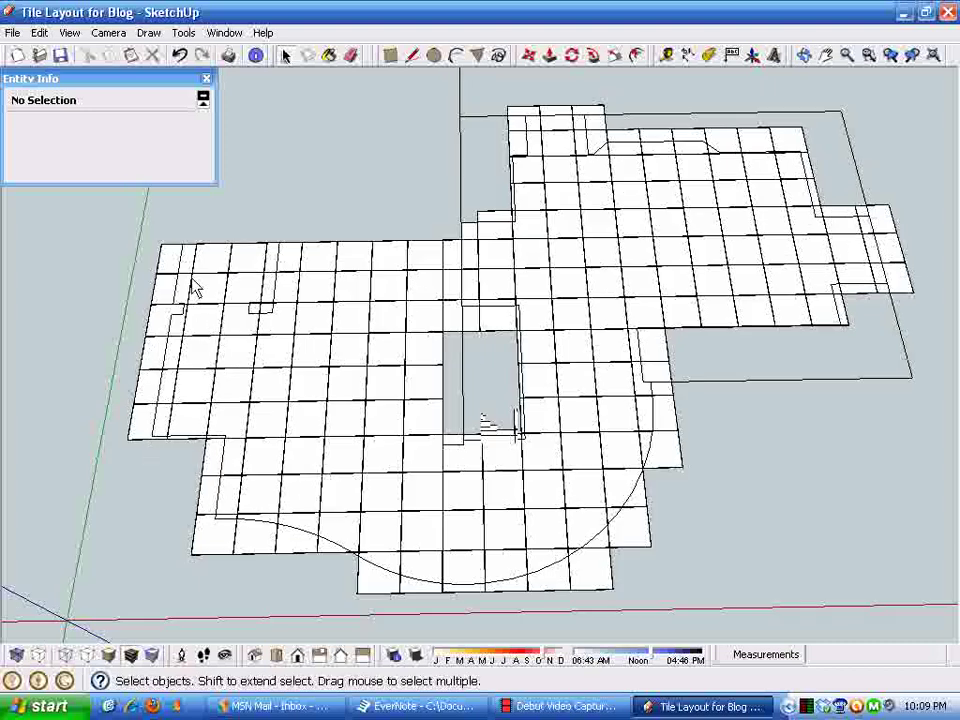
# Select every tile in both layouts together to read the overall tile count in Entity Info.
pyautogui.scroll(-3, 302, 353)
pyautogui.moveTo(302, 353)
pyautogui.mouseDown(button='middle')
pyautogui.moveTo(304, 383)
pyautogui.moveTo(471, 386)
pyautogui.moveTo(424, 418)
pyautogui.moveTo(439, 407)
pyautogui.moveTo(401, 471)
pyautogui.mouseUp(button='middle')
pyautogui.scroll(-2, 304, 388)
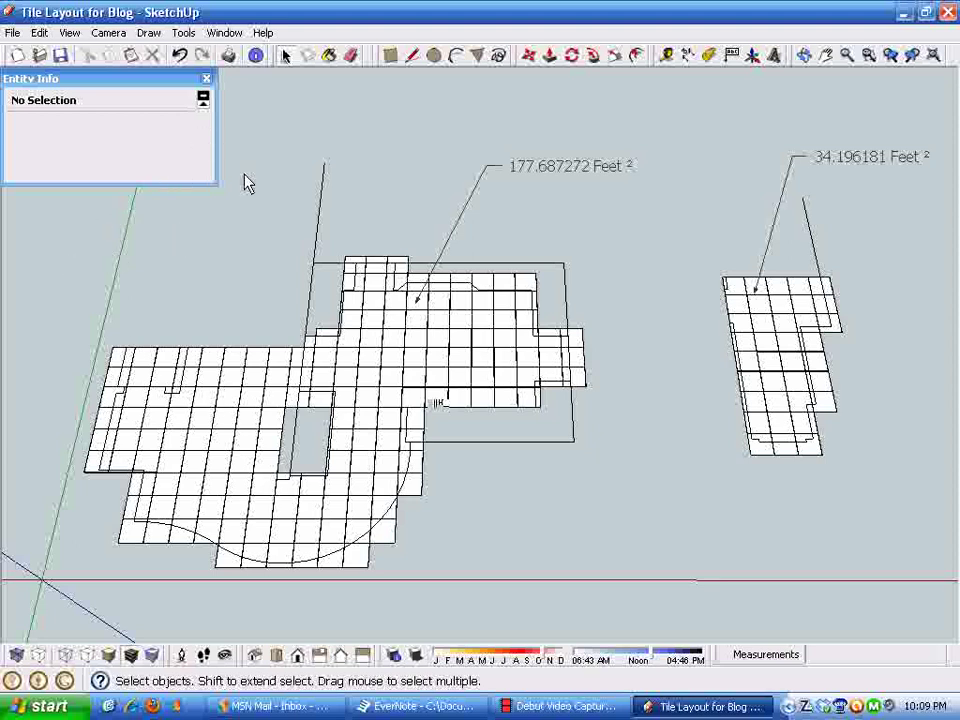
pyautogui.moveTo(35, 217); pyautogui.dragTo(894, 618)
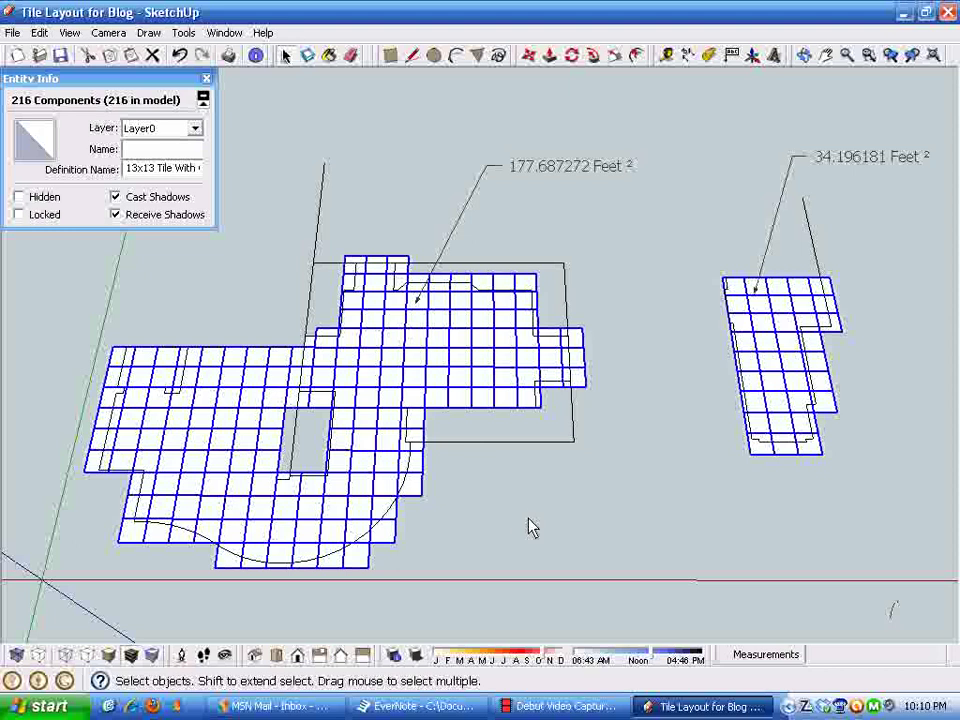
# Select the second, fourth, sixth and eighth tile rows of the smaller layout, counting from its far end.
pyautogui.click(520, 555)
pyautogui.moveTo(545, 542); pyautogui.dragTo(443, 566, button='middle')
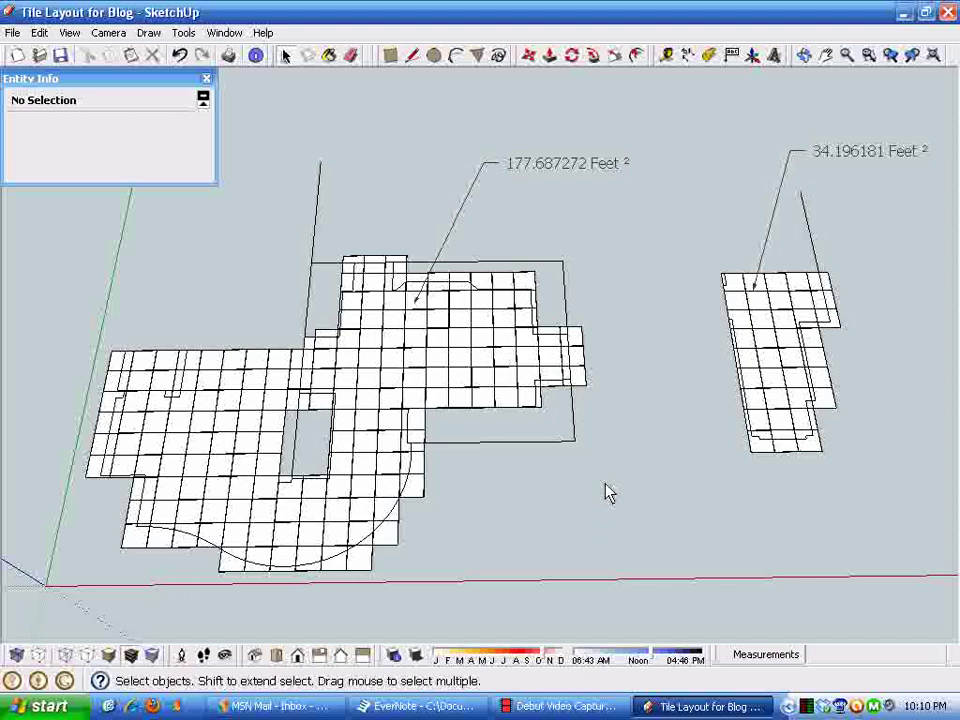
pyautogui.scroll(-1, 596, 354)
pyautogui.moveTo(596, 354); pyautogui.dragTo(336, 369, button='middle')
pyautogui.scroll(3, 487, 372)
pyautogui.scroll(1, 487, 372)
pyautogui.moveTo(352, 207); pyautogui.dragTo(563, 281)
pyautogui.moveTo(346, 251); pyautogui.dragTo(628, 317)
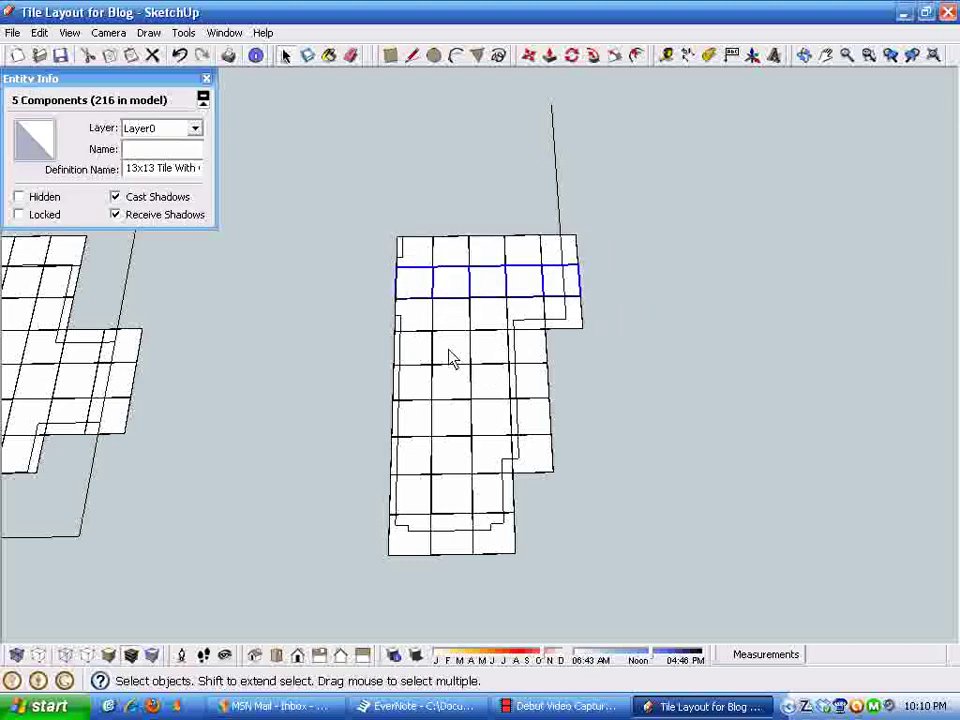
pyautogui.keyDown('shift'); pyautogui.moveTo(353, 322); pyautogui.dragTo(583, 384); pyautogui.keyUp('shift')
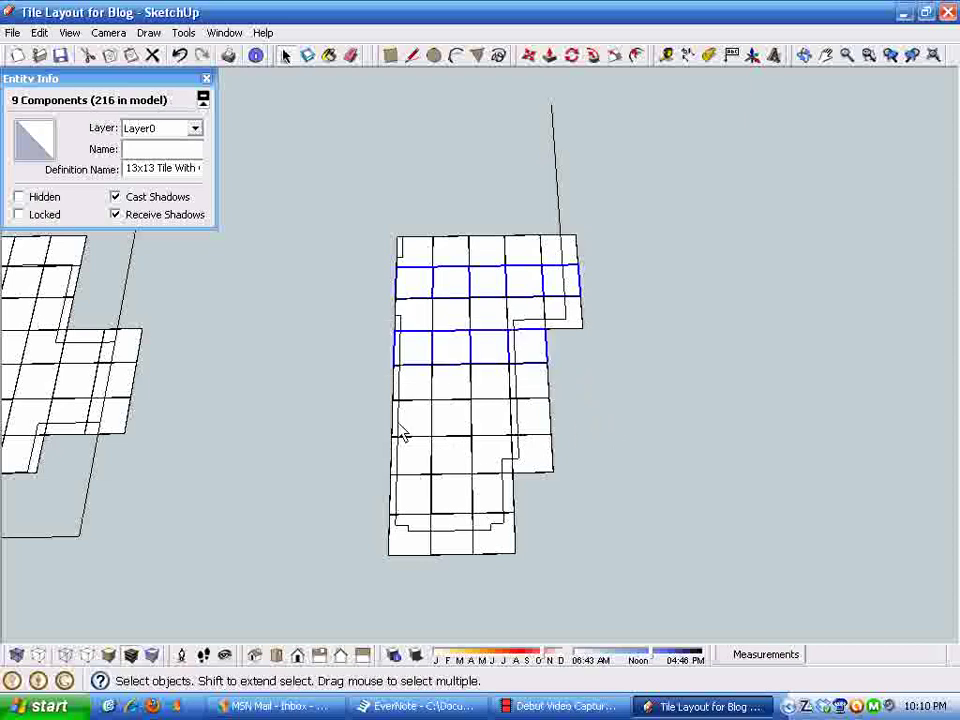
pyautogui.keyDown('shift'); pyautogui.moveTo(356, 388); pyautogui.dragTo(589, 467); pyautogui.keyUp('shift')
pyautogui.keyDown('shift'); pyautogui.moveTo(345, 466); pyautogui.dragTo(555, 536); pyautogui.keyUp('shift')
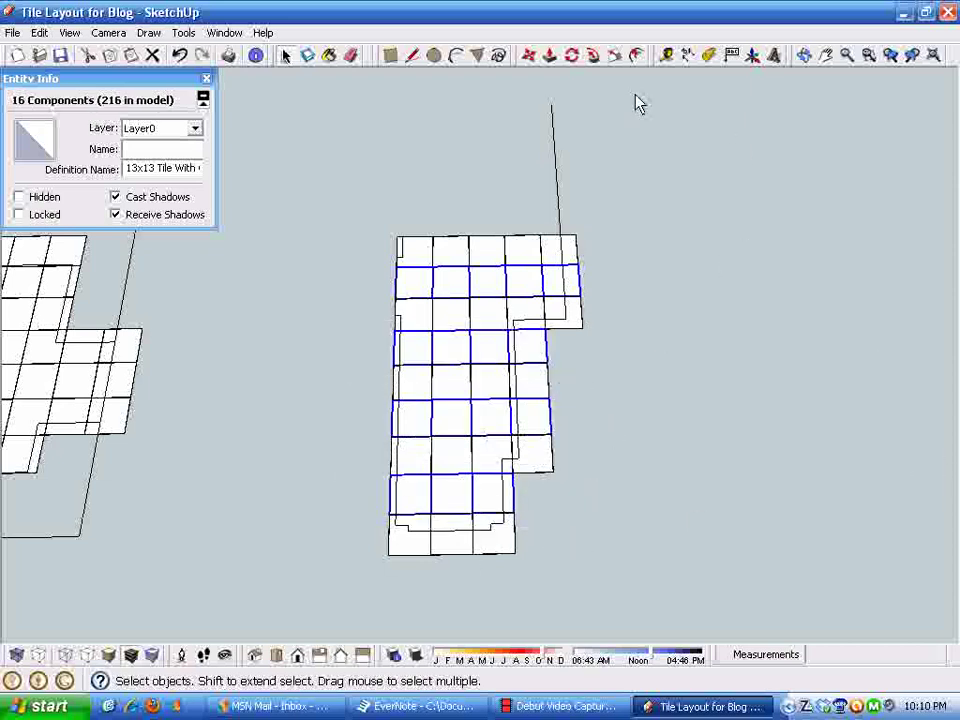
# Move the selected rows of the smaller layout 6 9/16 inches along the red axis for a staggered pattern, and clear the selection.
pyautogui.click(530, 57)
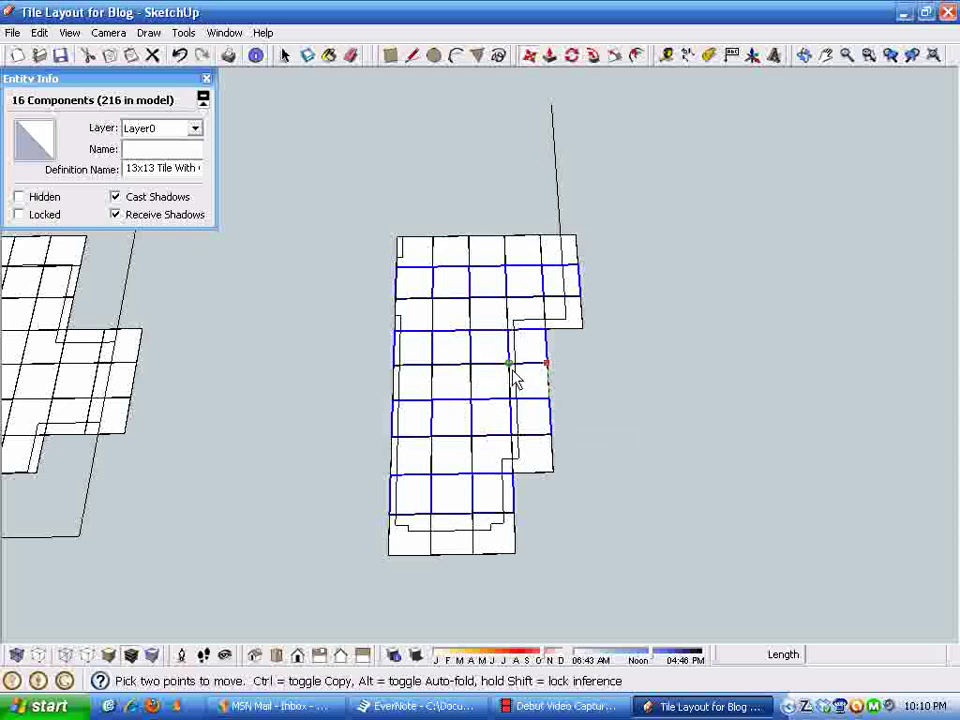
pyautogui.click(434, 305)
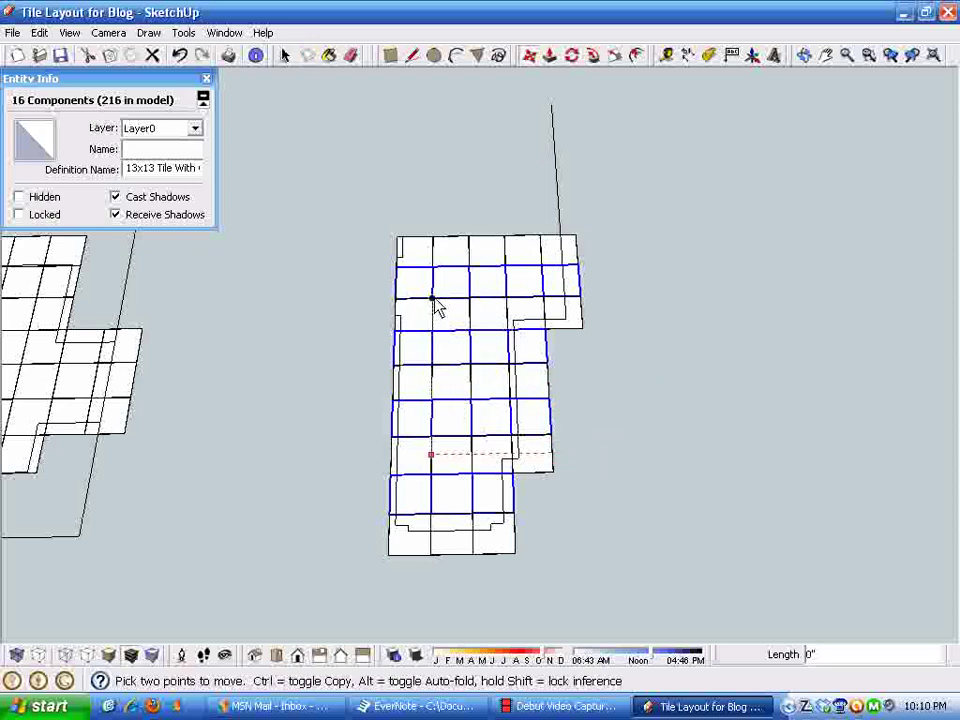
pyautogui.click(546, 283)
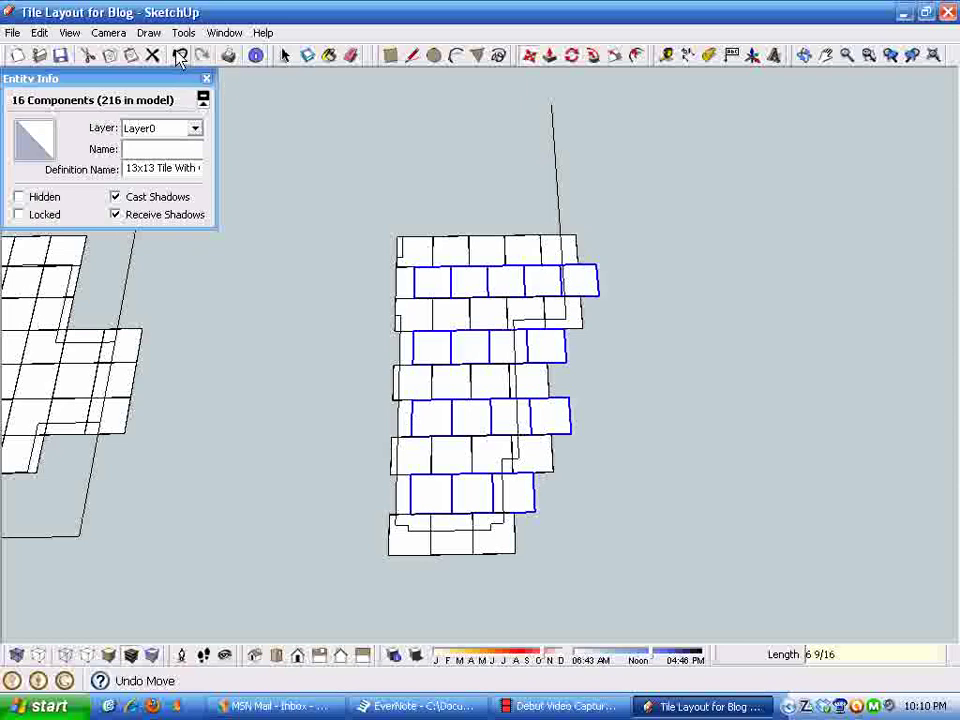
pyautogui.click(640, 512)
pyautogui.moveTo(613, 534)
pyautogui.mouseDown(button='middle')
pyautogui.moveTo(604, 579)
pyautogui.moveTo(609, 550)
pyautogui.mouseUp(button='middle')
pyautogui.scroll(4, 473, 398)
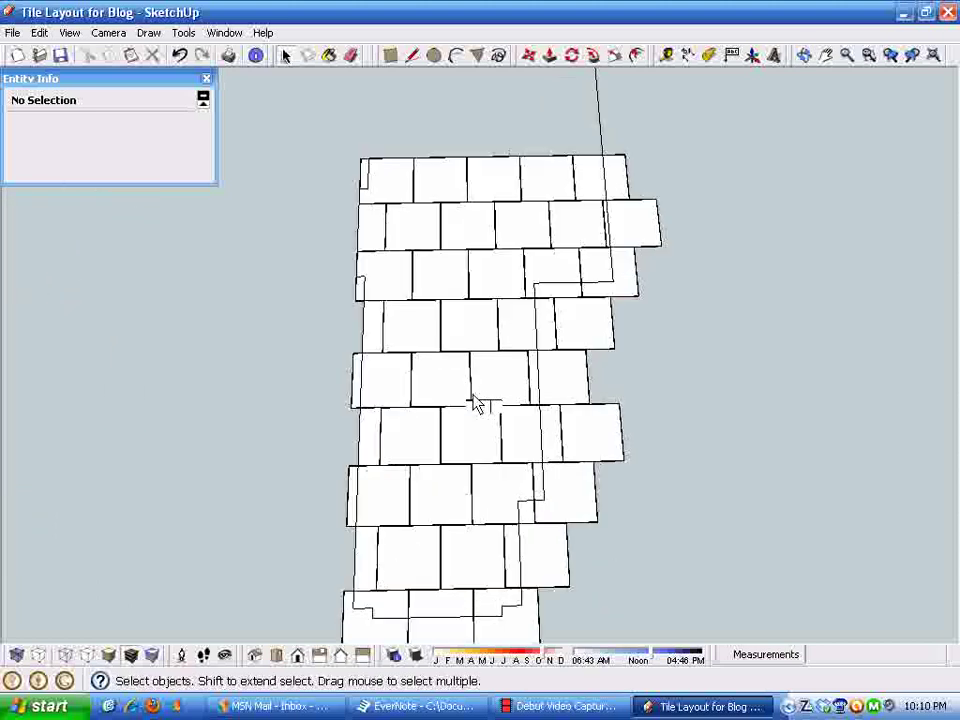
pyautogui.moveTo(456, 371); pyautogui.dragTo(604, 279, button='middle')
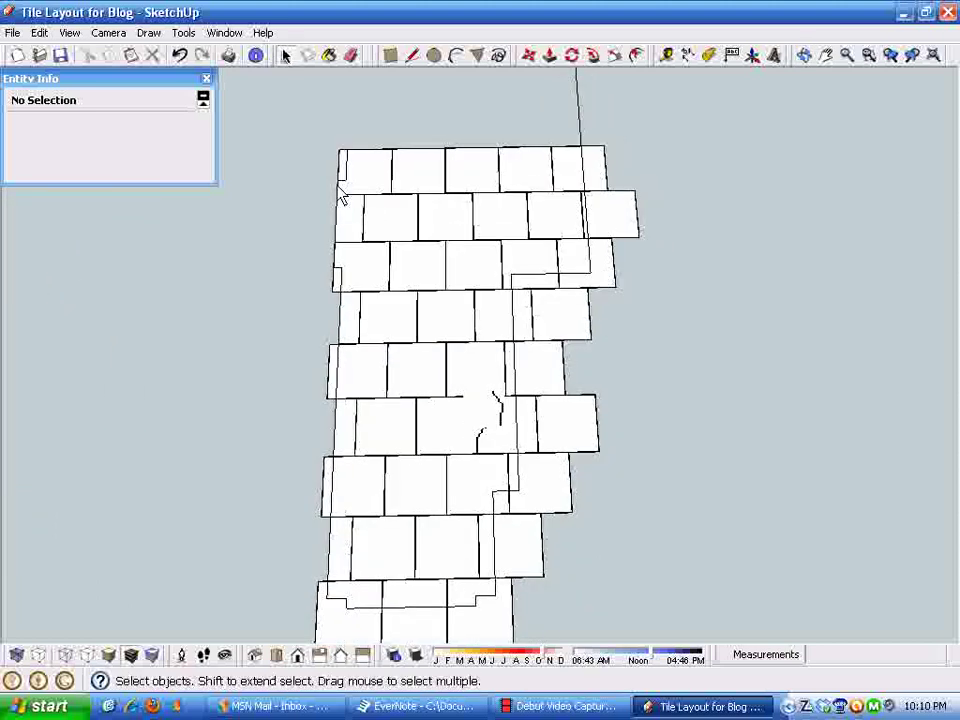
pyautogui.moveTo(354, 388); pyautogui.dragTo(590, 490, button='middle')
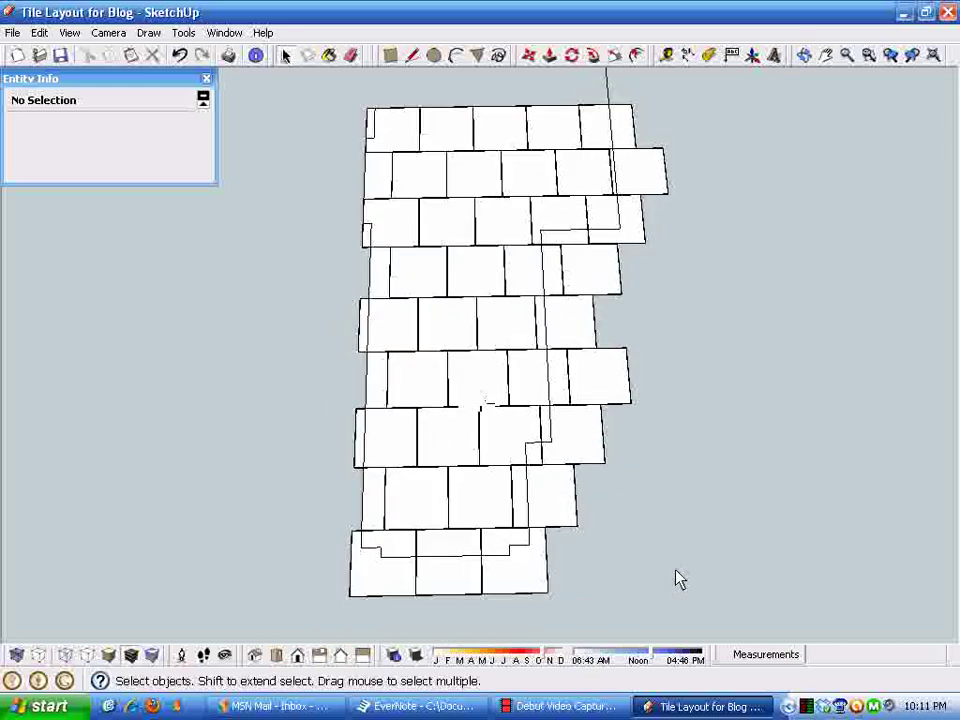
# Rotate all of the larger layout's tiles 45 degrees about a tile corner beside the rectangular cutout.
pyautogui.scroll(-5, 660, 575)
pyautogui.scroll(-2, 422, 485)
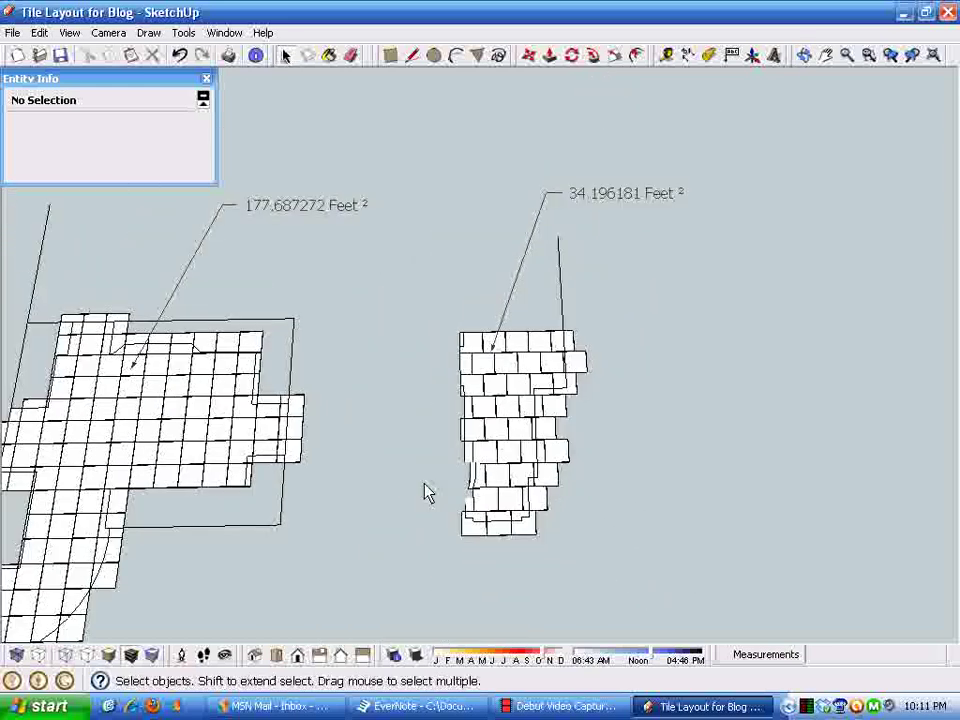
pyautogui.scroll(-2, 296, 467)
pyautogui.moveTo(296, 467); pyautogui.dragTo(160, 265, button='middle')
pyautogui.moveTo(140, 241); pyautogui.dragTo(595, 530)
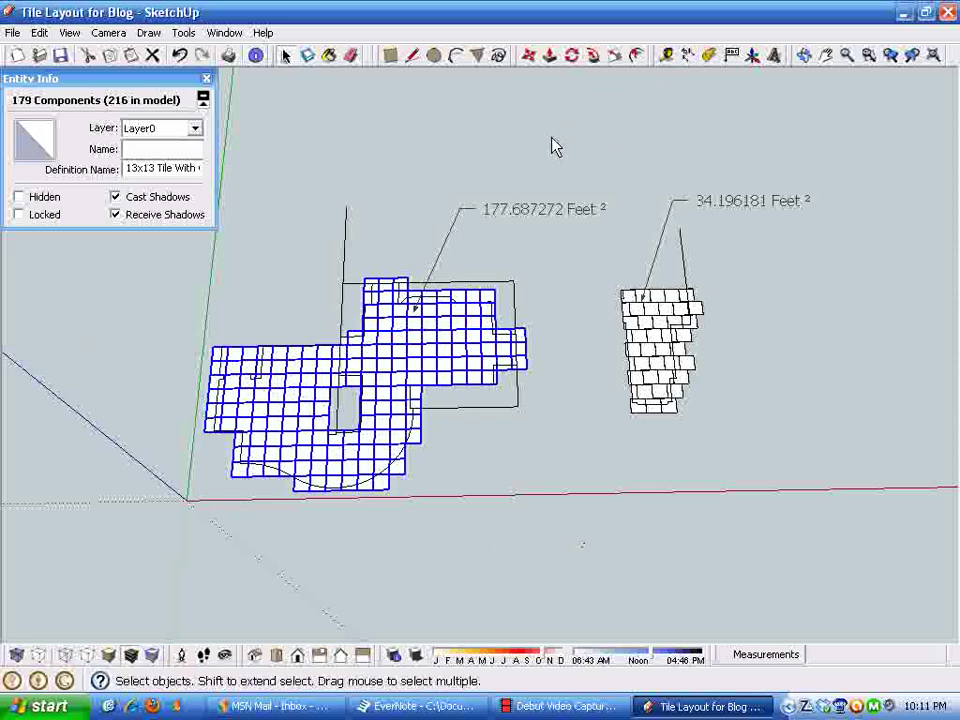
pyautogui.click(572, 56)
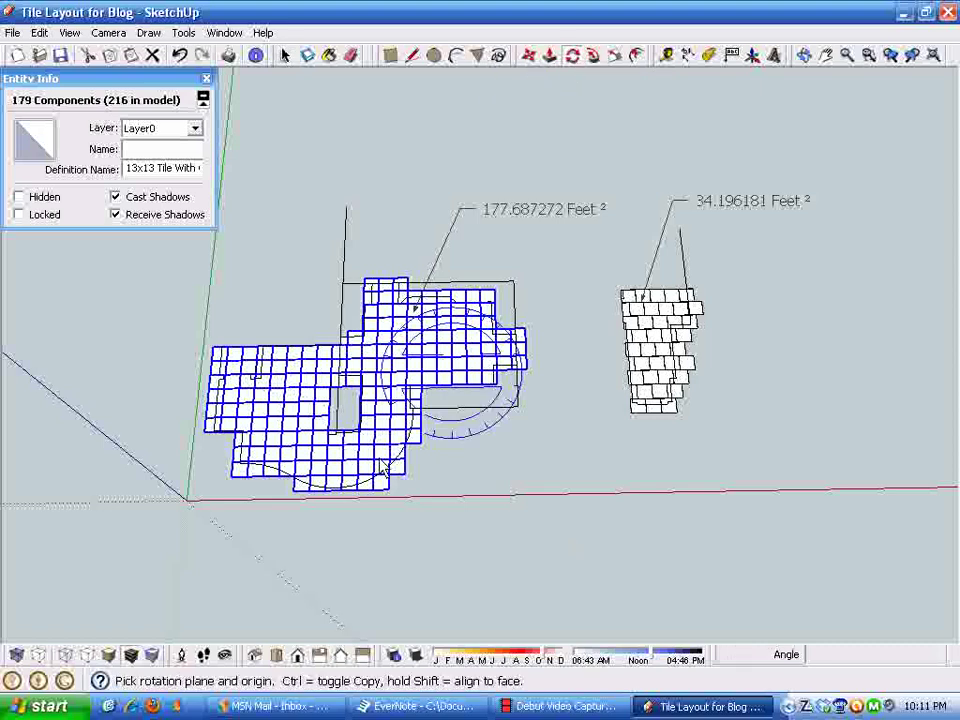
pyautogui.scroll(5, 355, 461)
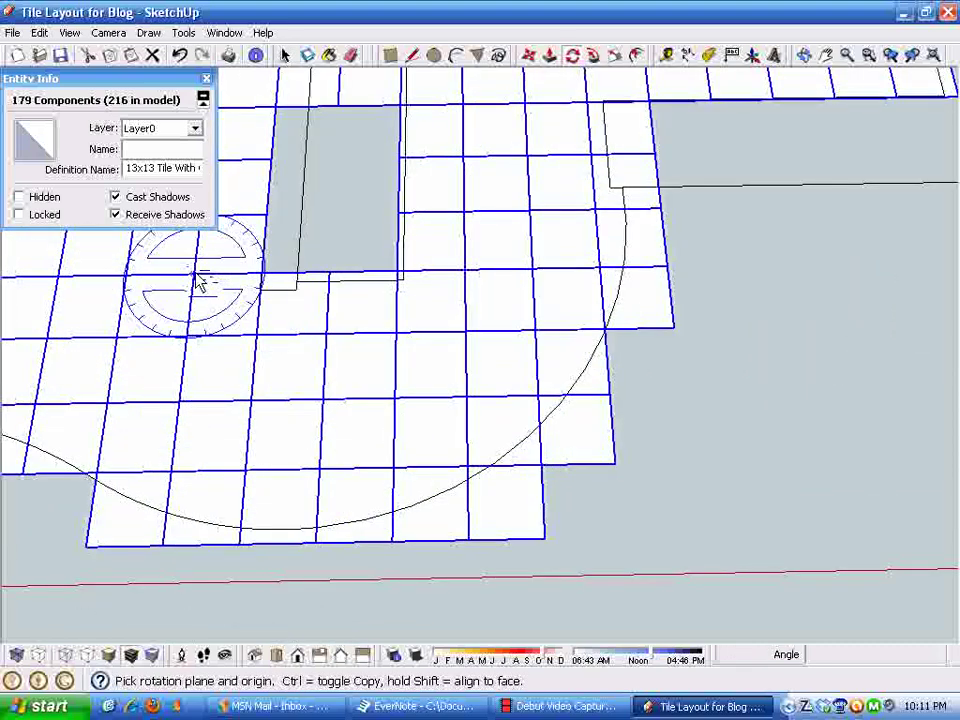
pyautogui.click(197, 273)
pyautogui.click(497, 268)
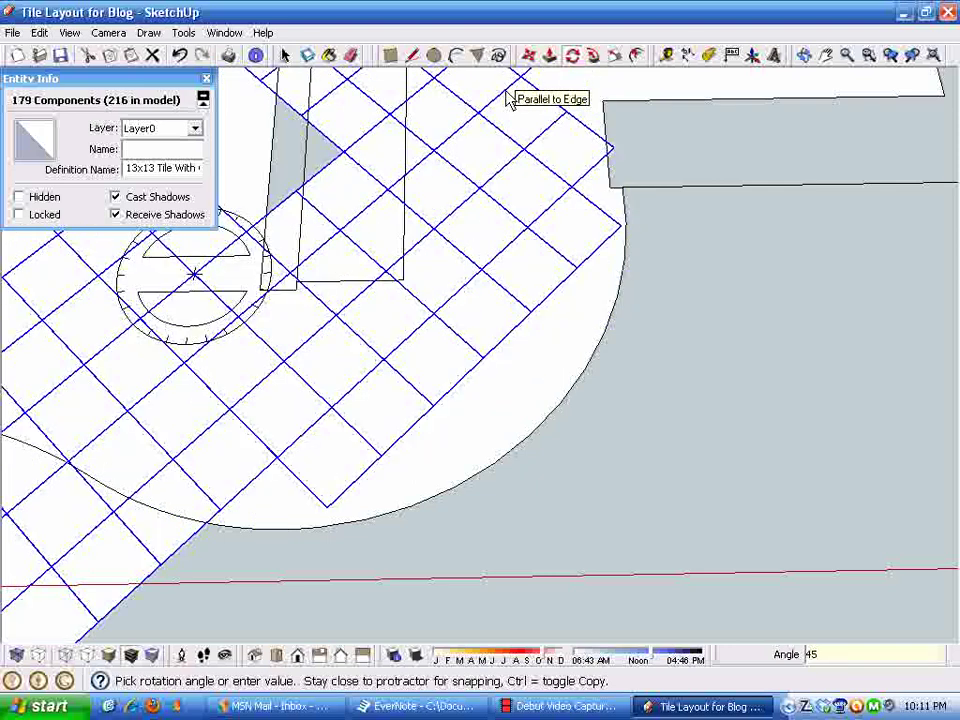
pyautogui.click(508, 96)
pyautogui.scroll(-5, 636, 461)
pyautogui.moveTo(622, 514); pyautogui.dragTo(600, 536, button='middle')
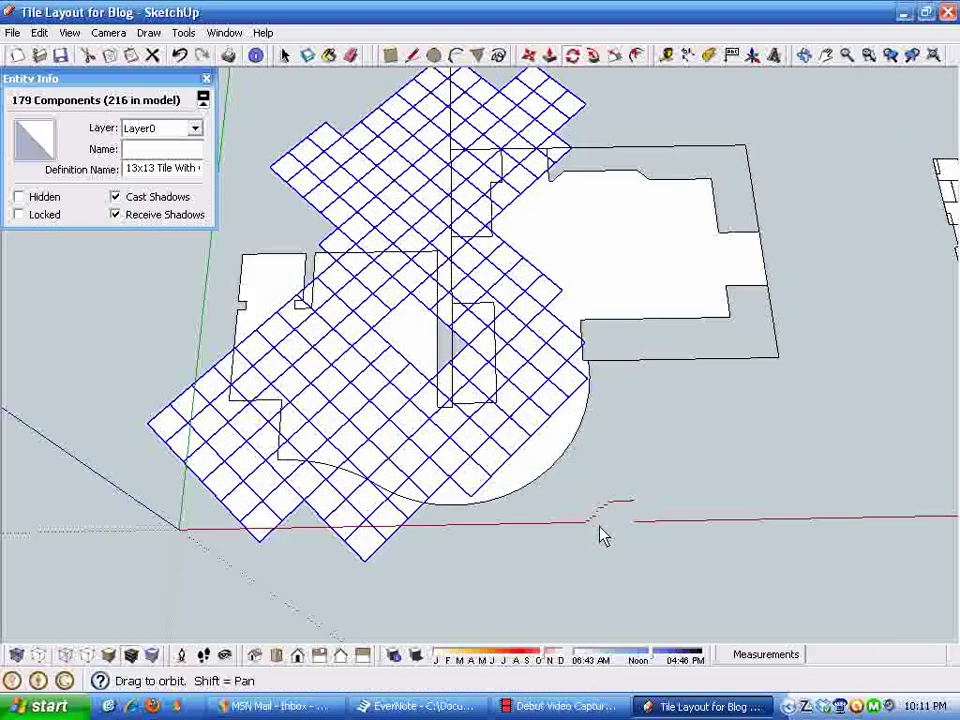
pyautogui.press('space')
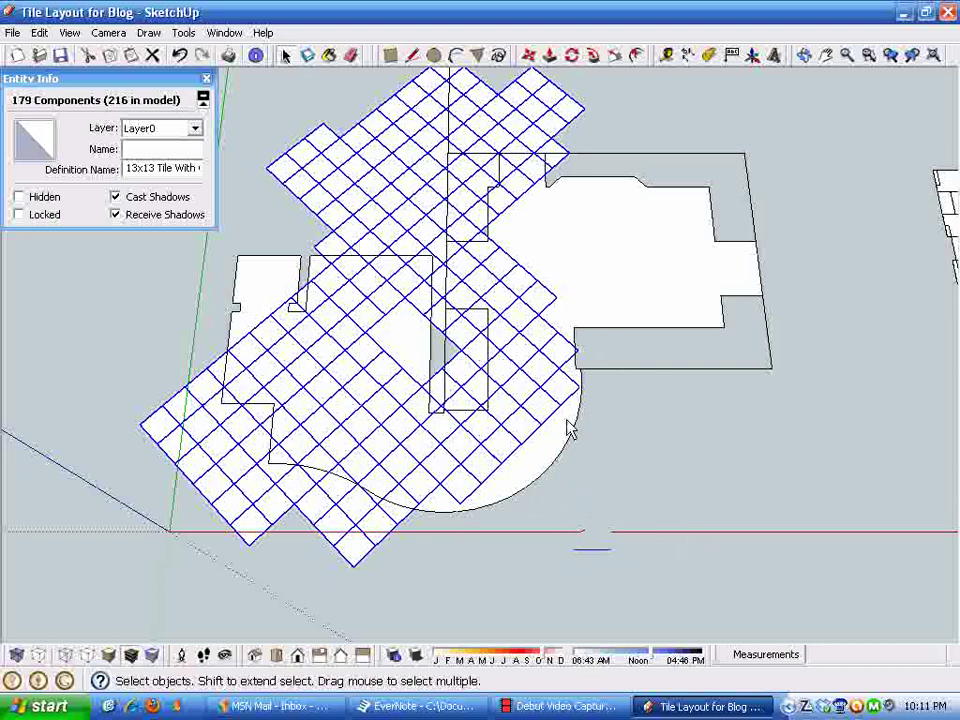
# Undo the 45-degree rotation of the larger layout's tiles and clear the selection.
pyautogui.scroll(-3, 640, 513)
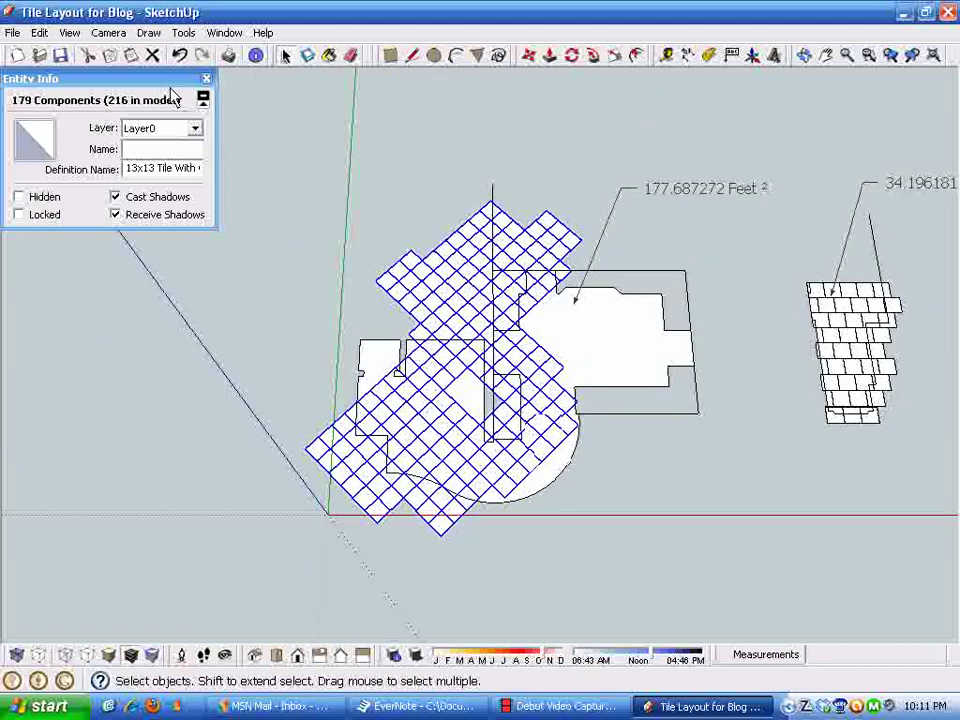
pyautogui.moveTo(648, 455)
pyautogui.mouseDown(button='middle')
pyautogui.moveTo(542, 444)
pyautogui.moveTo(489, 461)
pyautogui.moveTo(508, 520)
pyautogui.mouseUp(button='middle')
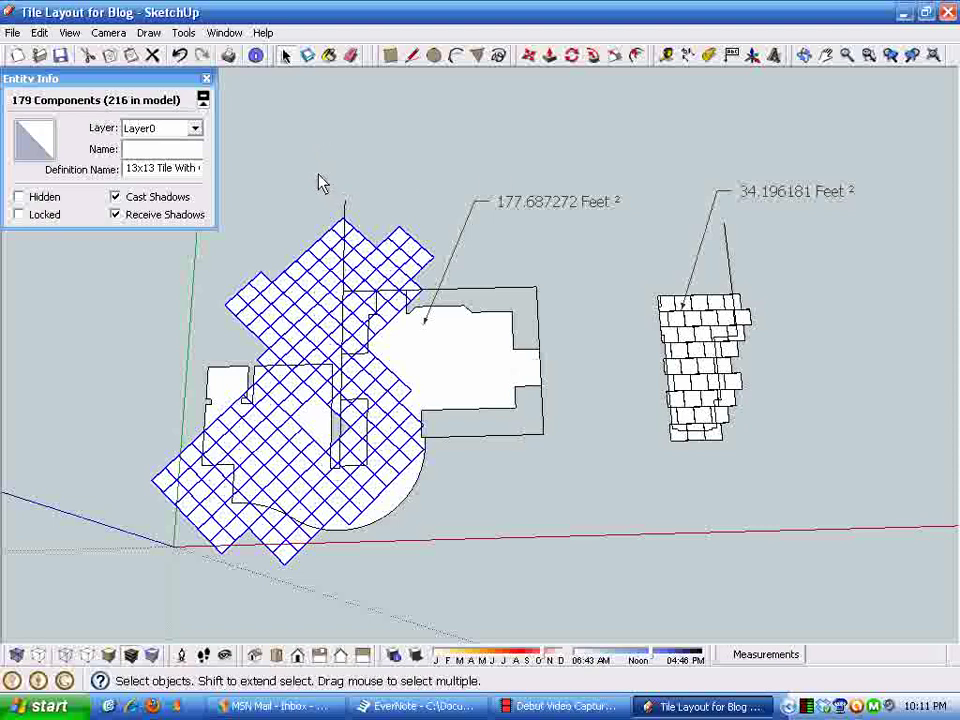
pyautogui.click(180, 57)
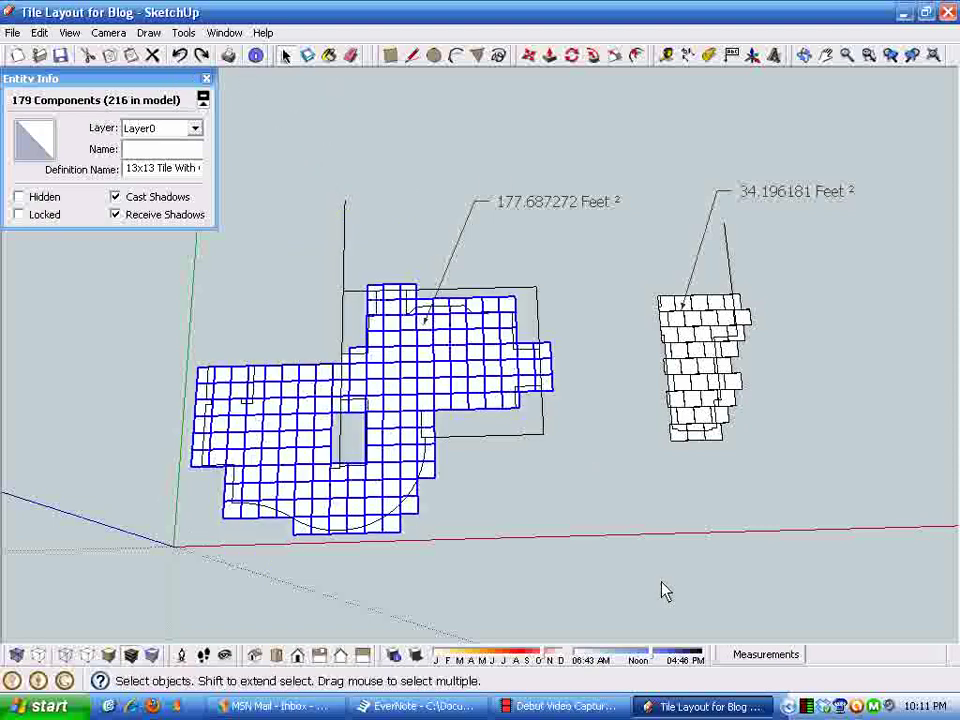
pyautogui.click(593, 515)
# Draw a 12 by 12 inch square on the empty ground between the two tile layouts.
pyautogui.moveTo(591, 499); pyautogui.dragTo(534, 497, button='middle')
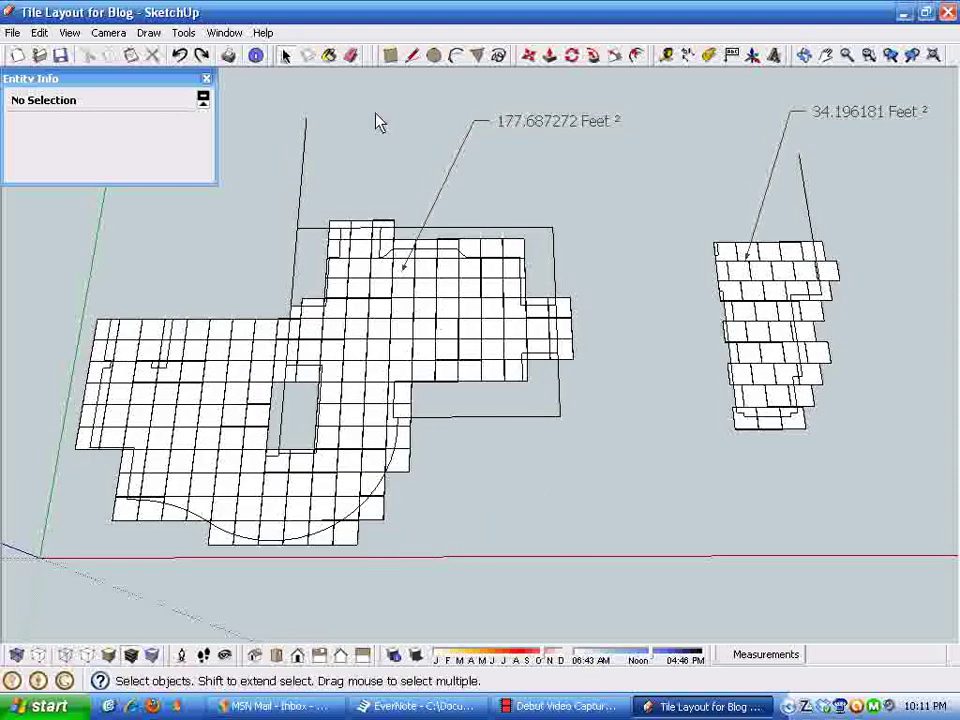
pyautogui.click(392, 55)
pyautogui.click(511, 477)
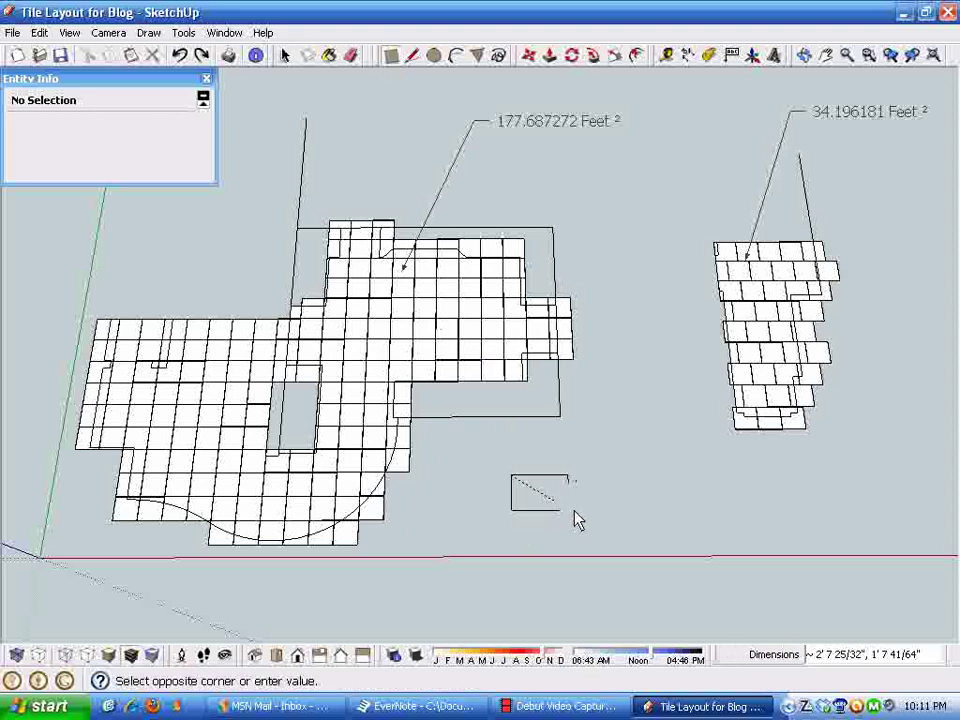
pyautogui.click(548, 512)
pyautogui.write('12')
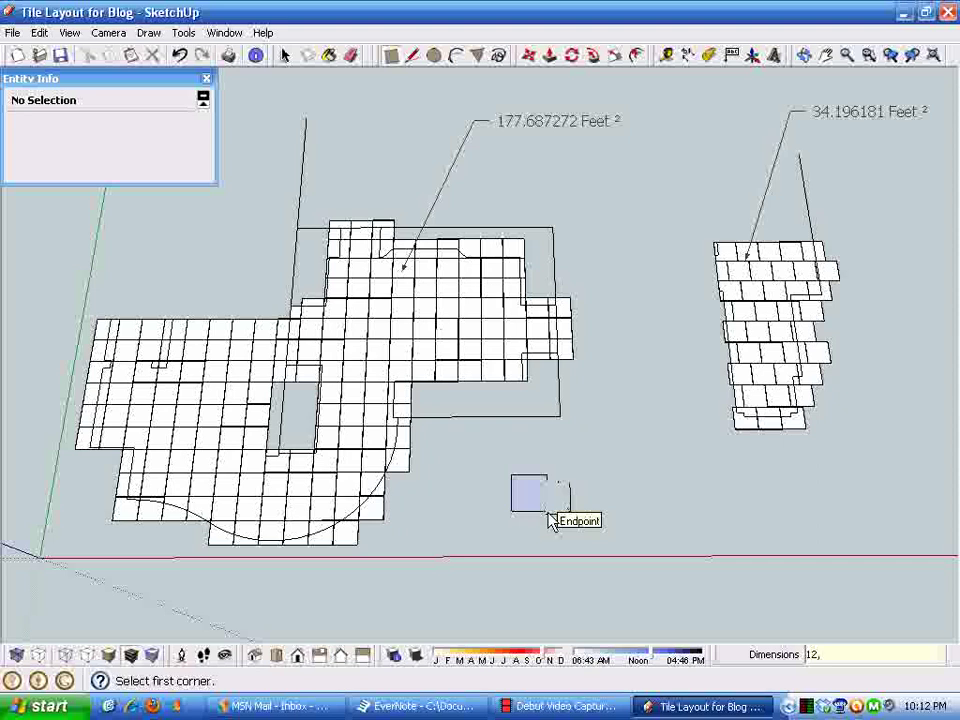
pyautogui.write(',12')
pyautogui.press('Return')
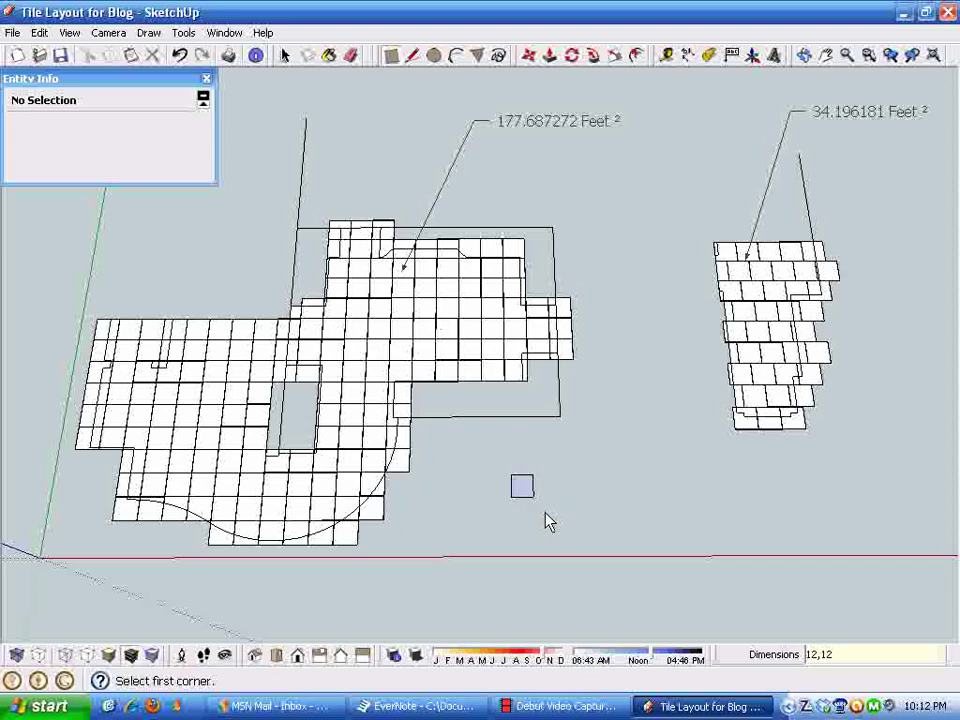
# Draw a 6 by 6 inch square adjoining the 12-inch square, starting from its far corner on the red-axis side.
pyautogui.scroll(3, 575, 555)
pyautogui.moveTo(561, 570); pyautogui.dragTo(531, 591, button='middle')
pyautogui.scroll(3, 505, 428)
pyautogui.scroll(2, 506, 429)
pyautogui.click(427, 310)
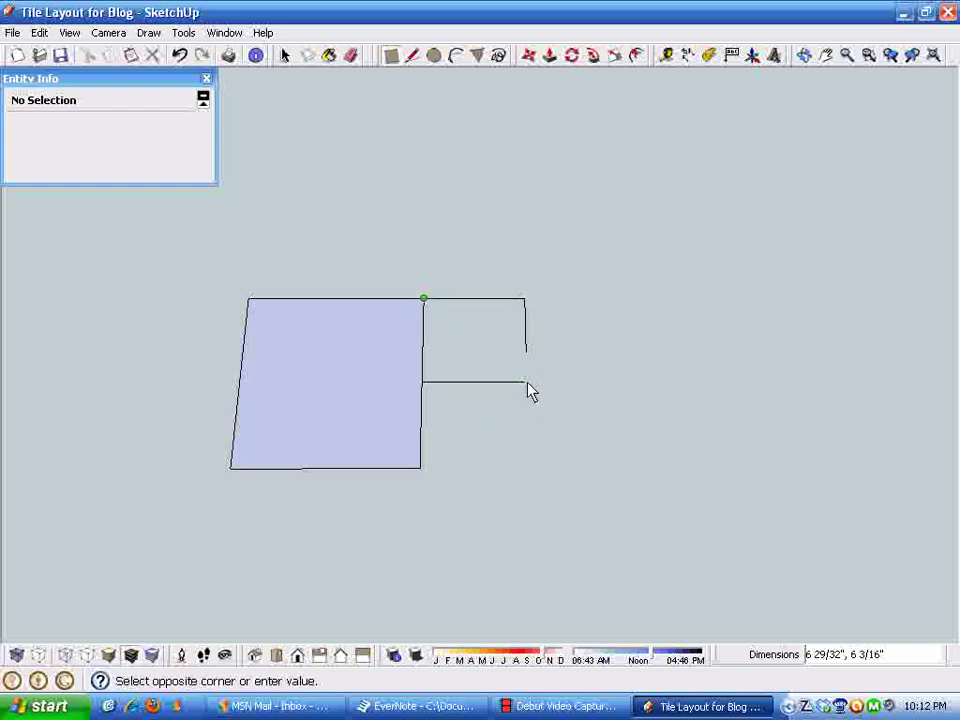
pyautogui.write('6,6')
pyautogui.press('Return')
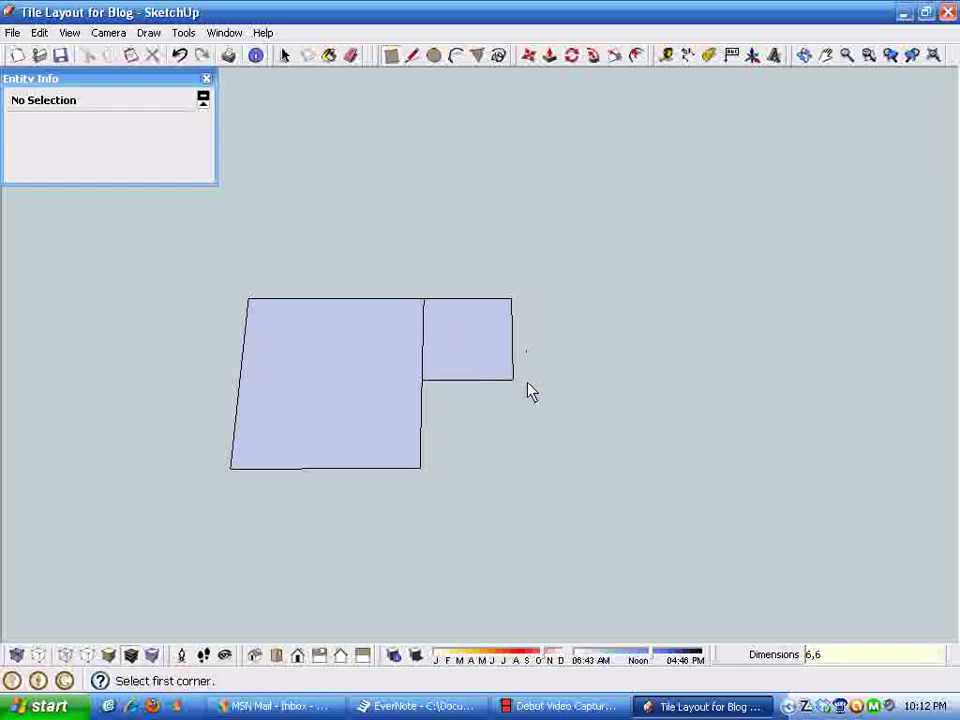
# Copy the 6-inch square 6 inches along the side of the 12-inch square, so the two small squares fill that side.
pyautogui.press('space')
pyautogui.moveTo(390, 274); pyautogui.dragTo(589, 424)
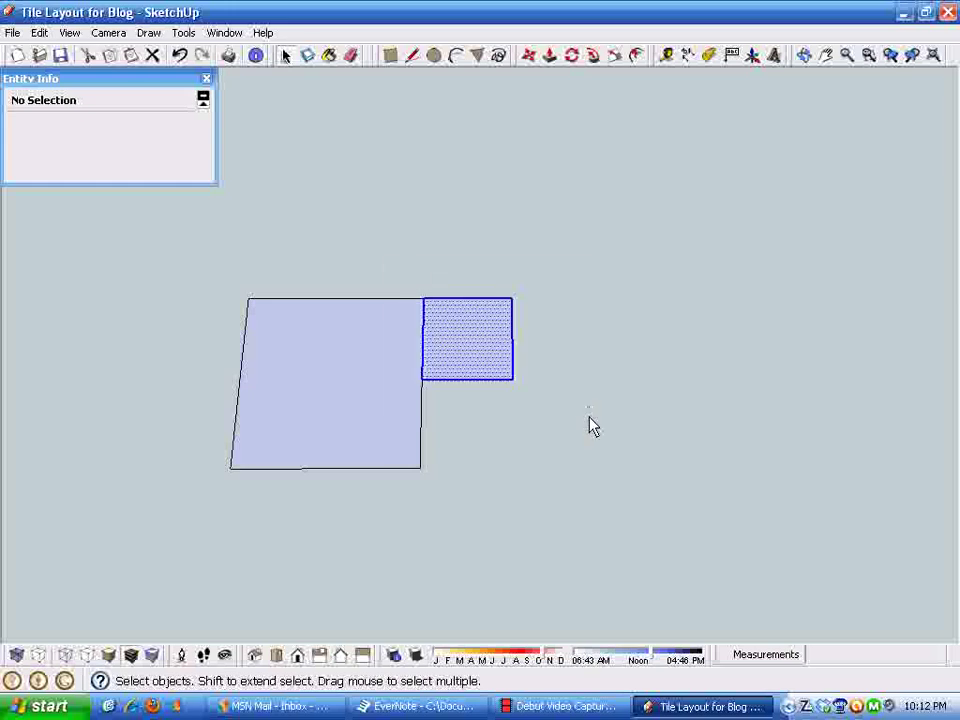
pyautogui.click(550, 57)
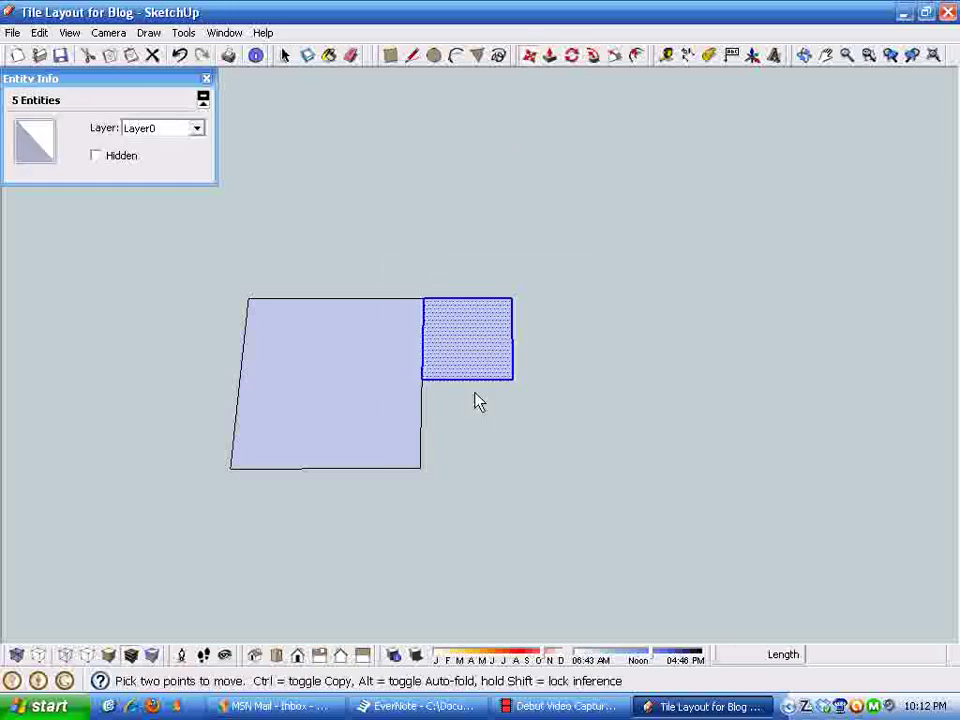
pyautogui.click(424, 308)
pyautogui.press('ctrl')
pyautogui.click(424, 392)
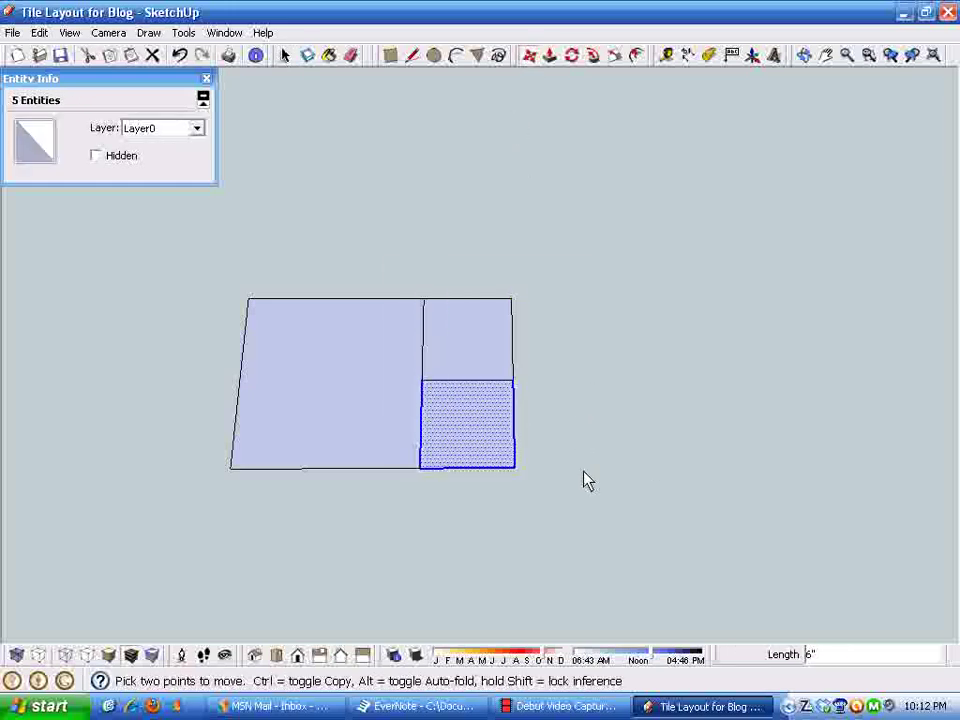
# Copy the whole three-square pattern about 2' 3 1/2" along the red axis, clear of the original.
pyautogui.press('space')
pyautogui.click(507, 585)
pyautogui.scroll(-2, 507, 585)
pyautogui.moveTo(276, 332); pyautogui.dragTo(654, 570)
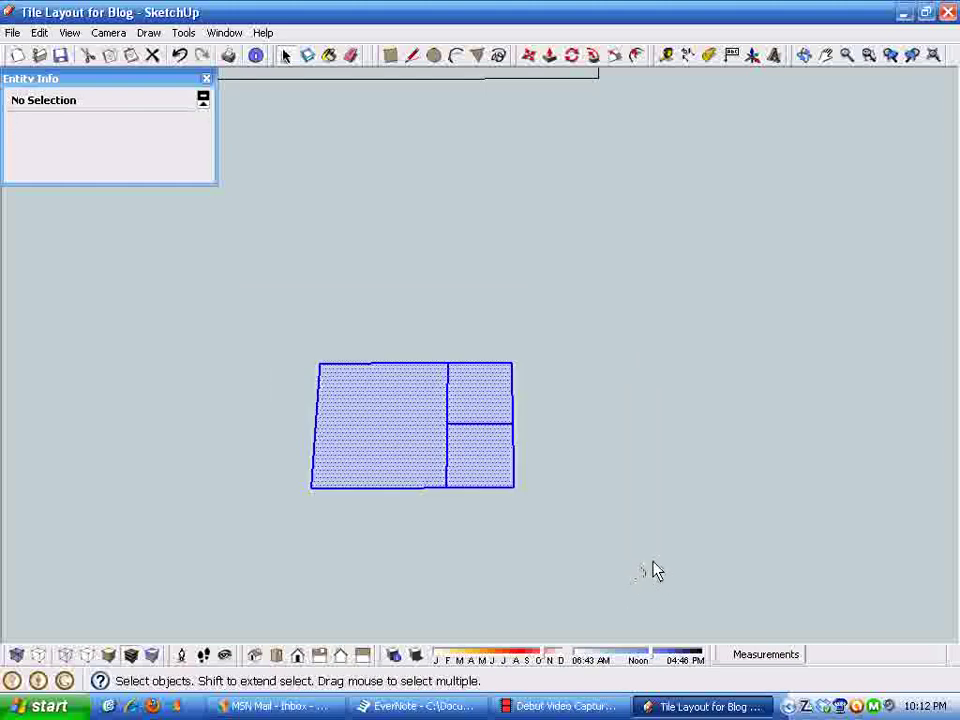
pyautogui.click(529, 56)
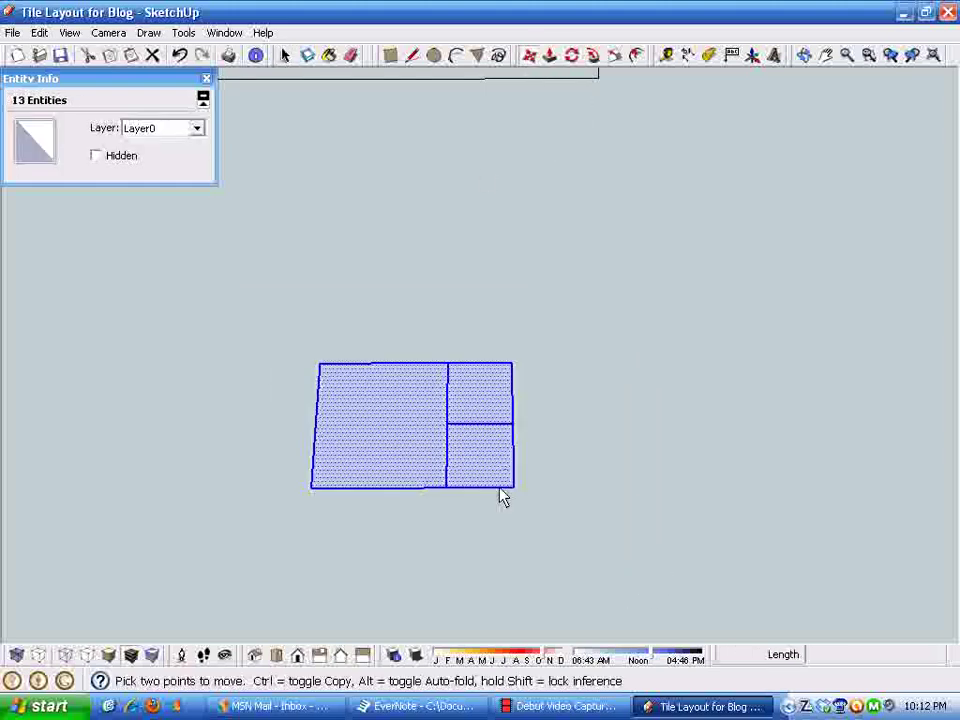
pyautogui.click(312, 503)
pyautogui.press('ctrl')
pyautogui.click(620, 487)
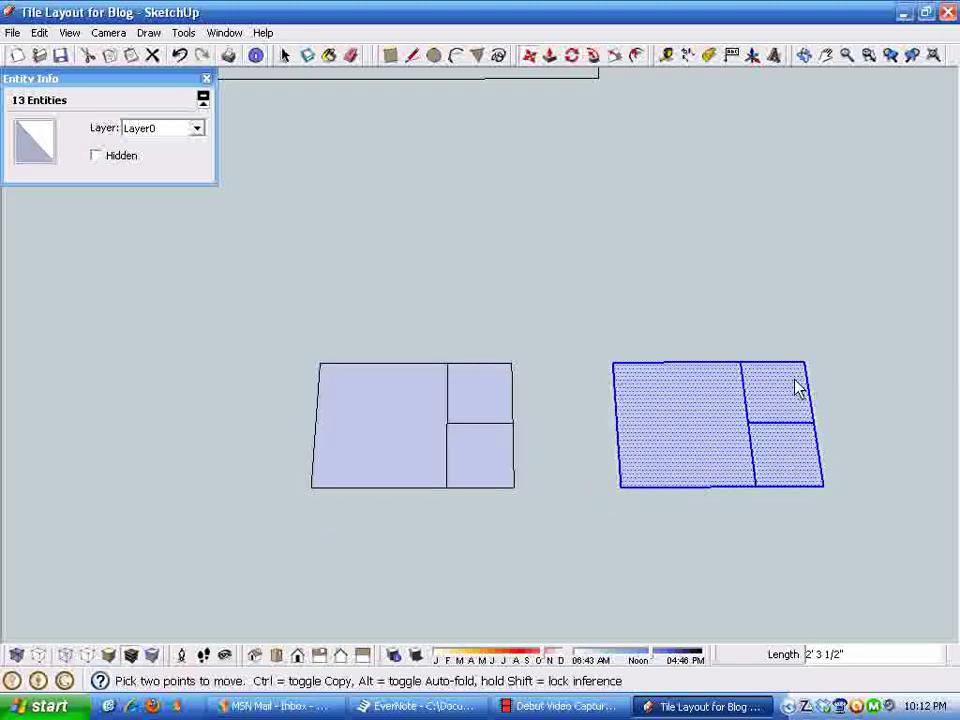
# Rotate the copied pattern 90 degrees about the corner shared by its three squares, and select the whole rotated copy.
pyautogui.click(572, 56)
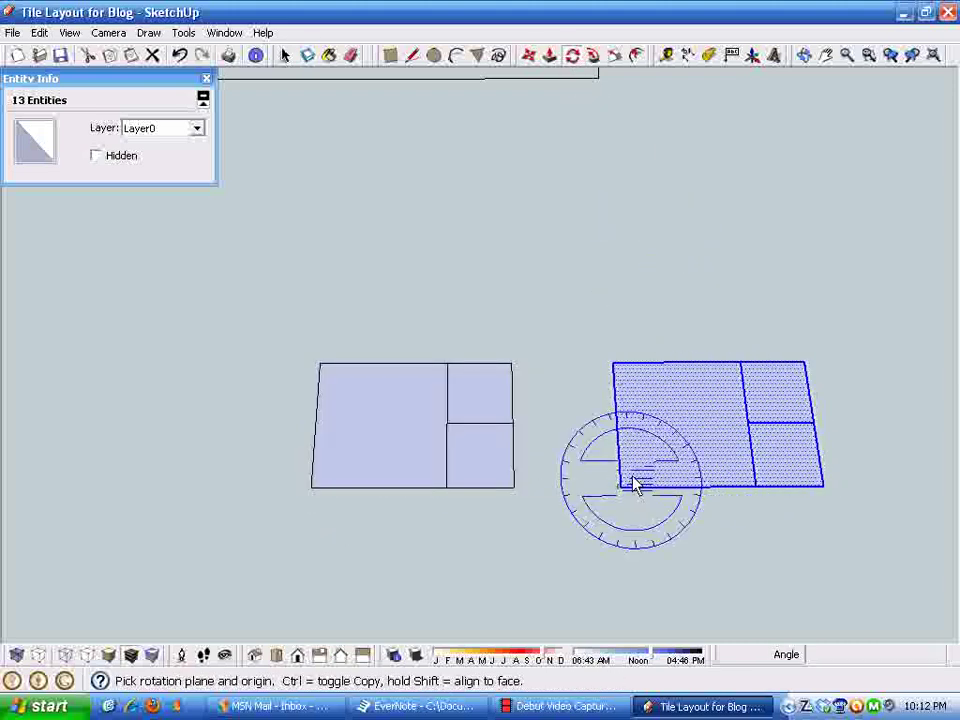
pyautogui.click(746, 422)
pyautogui.click(875, 425)
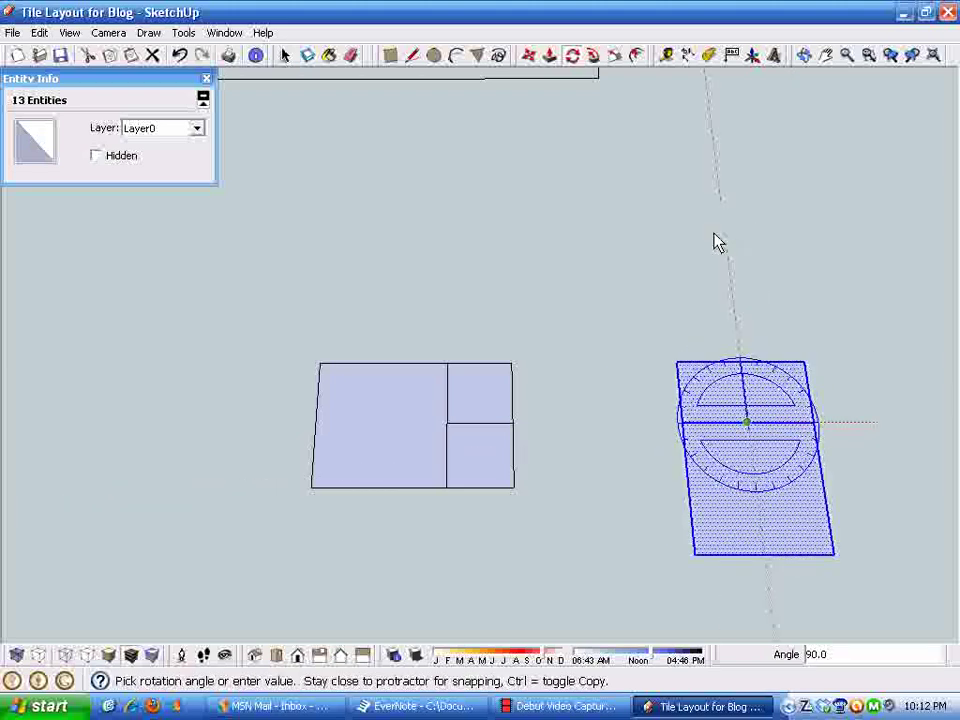
pyautogui.click(729, 261)
pyautogui.press('space')
pyautogui.moveTo(637, 308); pyautogui.dragTo(878, 588)
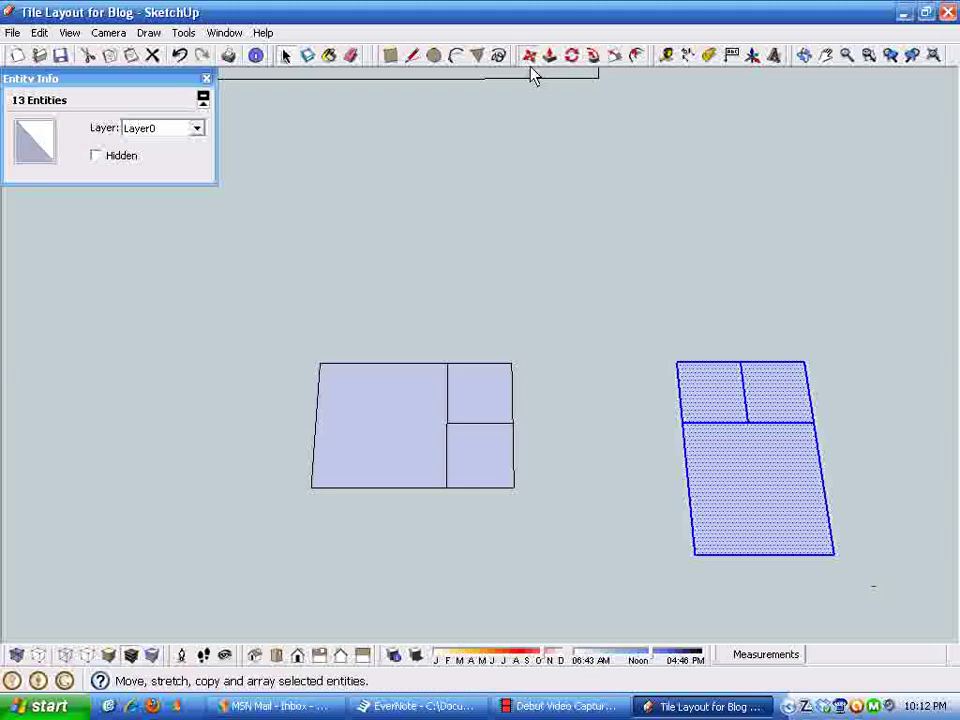
# Move the rotated copy so the outer corner of its 12-inch square meets the far outer corner of the original's 6-inch squares.
pyautogui.click(530, 64)
pyautogui.click(836, 558)
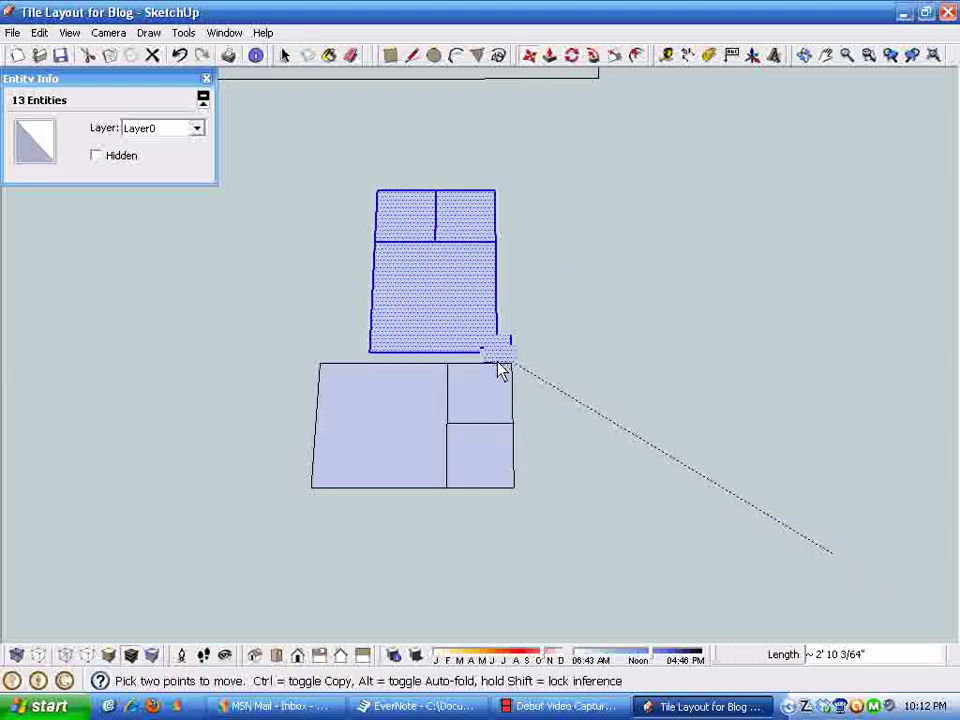
pyautogui.click(512, 362)
pyautogui.press('space')
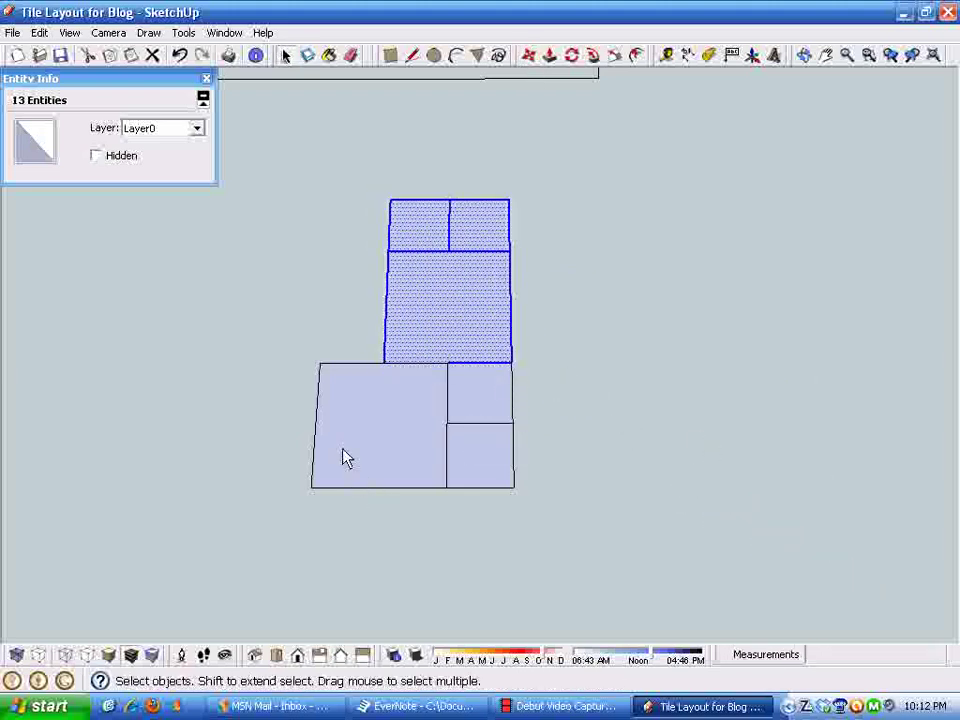
# Copy both joined patterns together, placing the copy's far corner at the midpoint of the upper 12-inch square's adjoining side.
pyautogui.moveTo(283, 149); pyautogui.dragTo(650, 536)
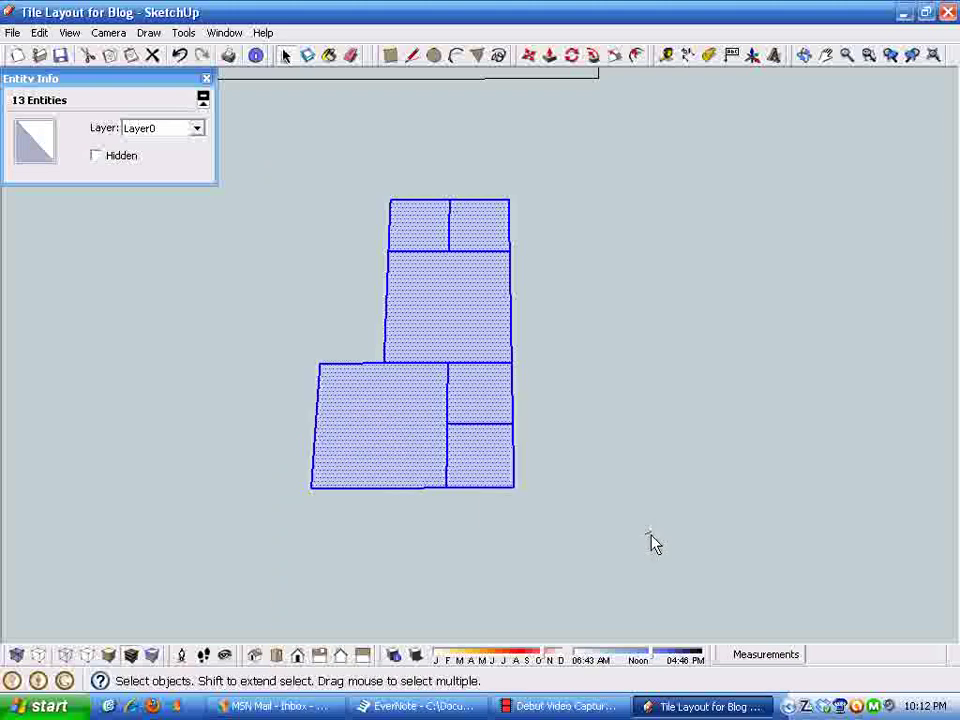
pyautogui.click(530, 56)
pyautogui.press('ctrl')
pyautogui.click(390, 200)
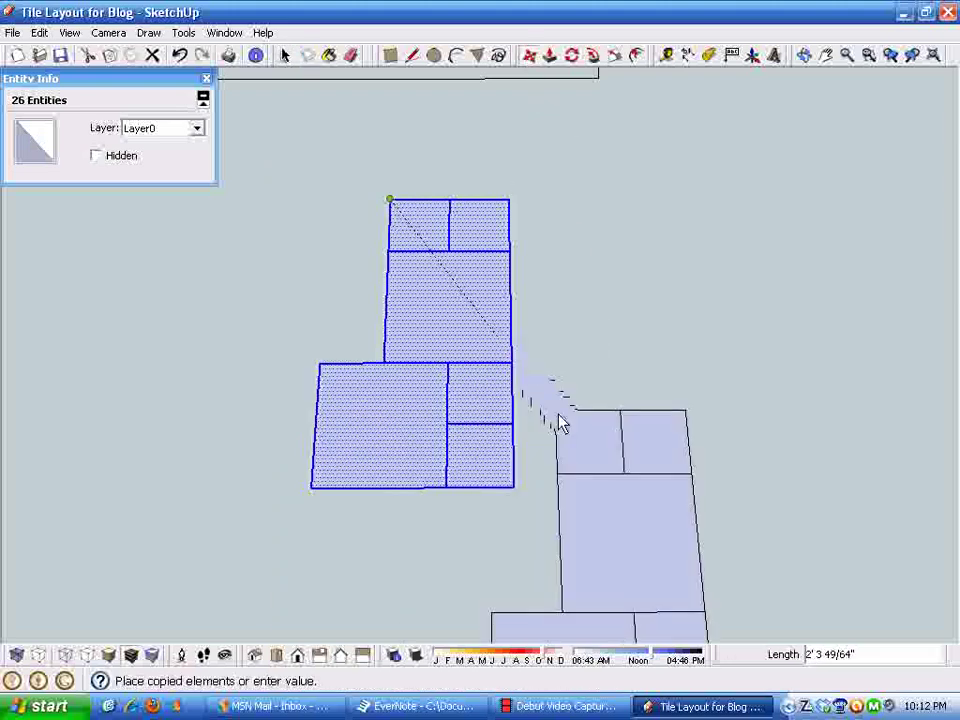
pyautogui.click(514, 317)
pyautogui.press('space')
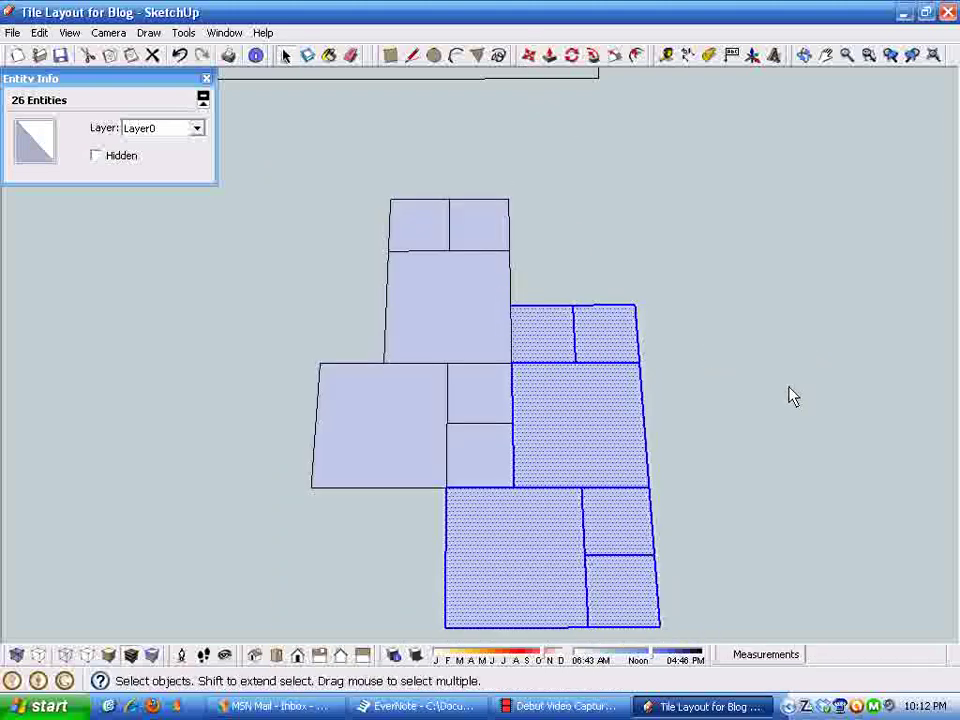
# Examine the whole combined 12-inch and 6-inch pattern beside the two floor layouts, selecting it and clearing the selection.
pyautogui.scroll(-1, 753, 387)
pyautogui.click(765, 456)
pyautogui.scroll(-3, 714, 497)
pyautogui.moveTo(714, 497); pyautogui.dragTo(500, 555, button='middle')
pyautogui.scroll(-2, 503, 550)
pyautogui.moveTo(292, 358); pyautogui.dragTo(600, 604)
pyautogui.scroll(-1, 758, 524)
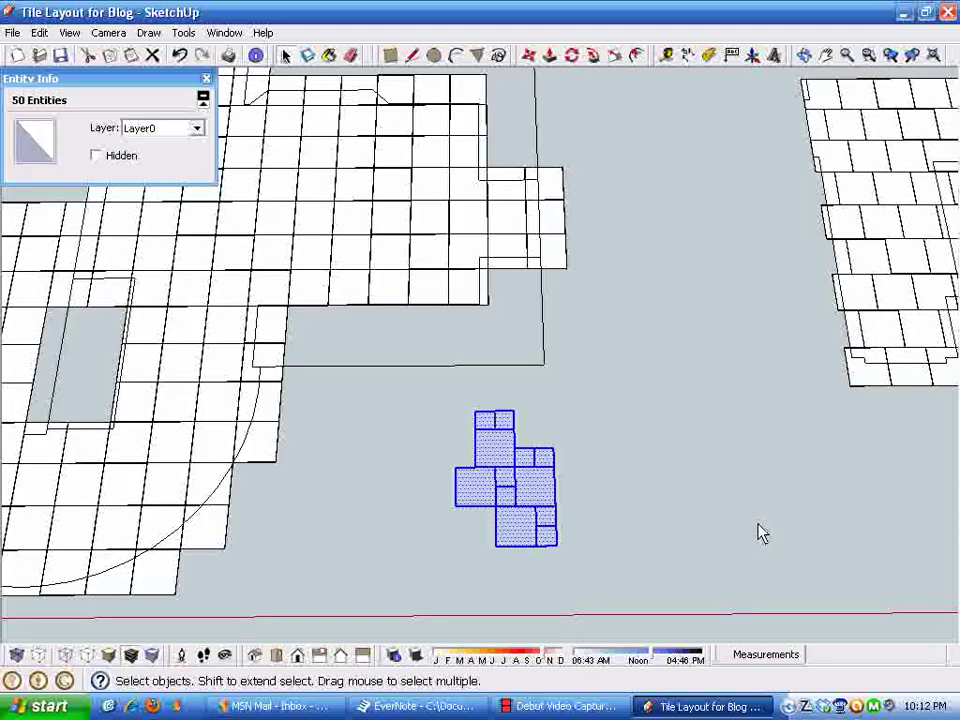
pyautogui.scroll(-2, 615, 521)
pyautogui.moveTo(615, 521); pyautogui.dragTo(672, 512, button='middle')
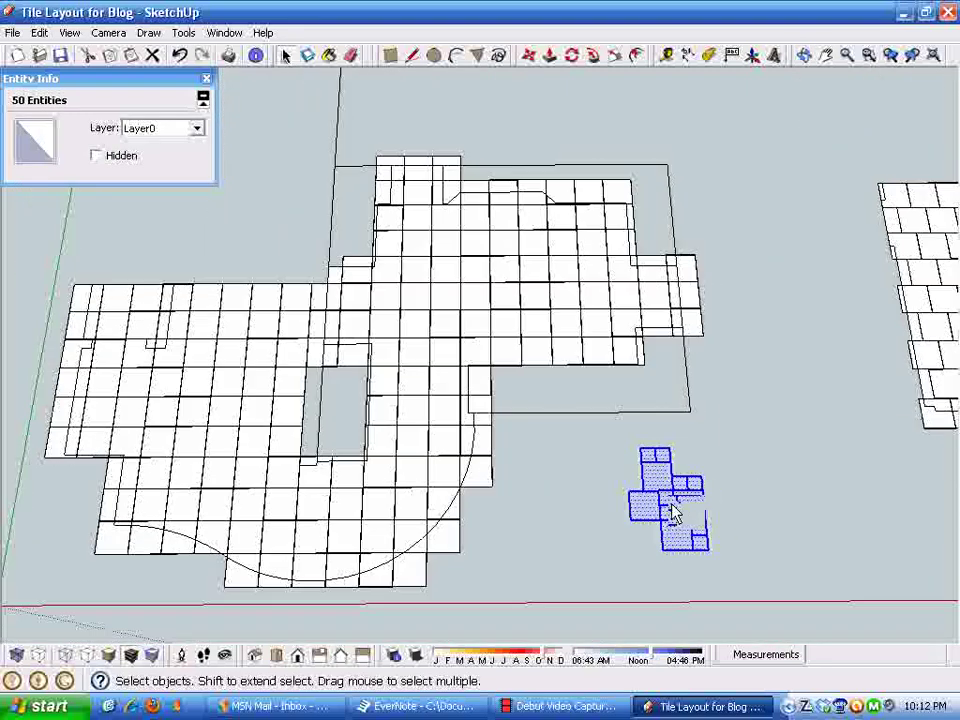
pyautogui.moveTo(214, 338); pyautogui.dragTo(506, 281, button='middle')
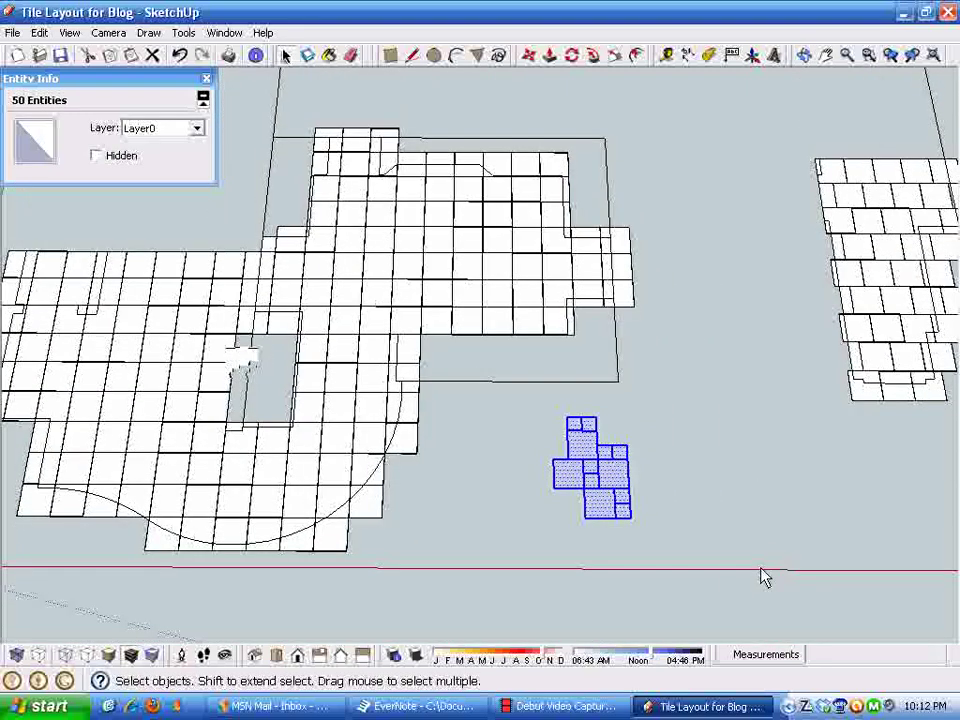
pyautogui.scroll(1, 706, 510)
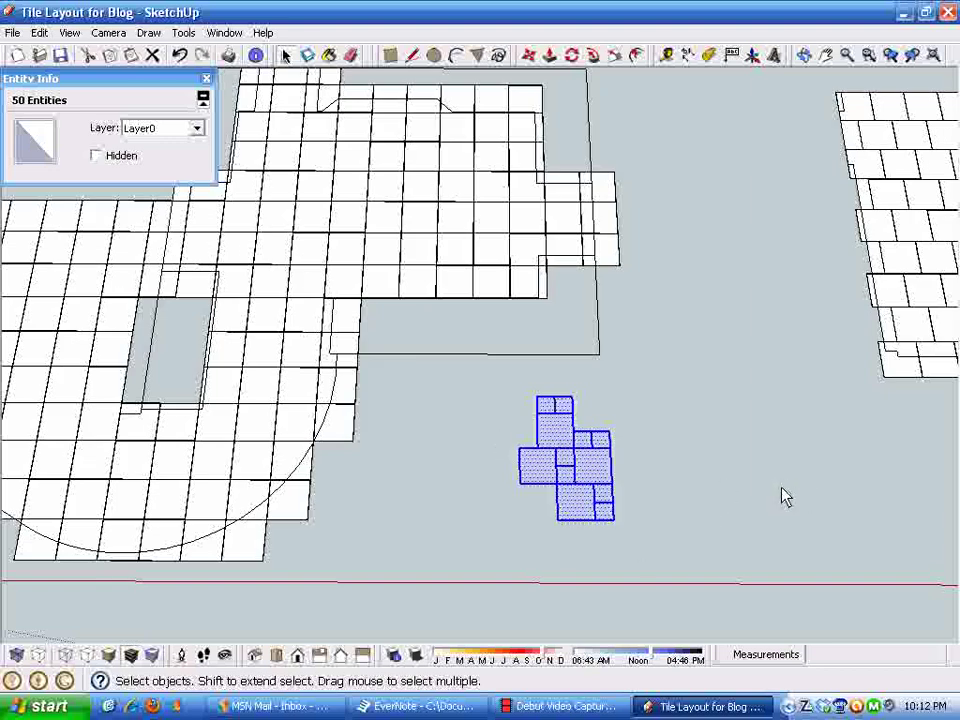
pyautogui.click(414, 499)
pyautogui.scroll(-2, 414, 499)
pyautogui.moveTo(448, 497)
pyautogui.mouseDown(button='middle')
pyautogui.moveTo(454, 486)
pyautogui.moveTo(432, 525)
pyautogui.moveTo(474, 514)
pyautogui.moveTo(465, 519)
pyautogui.moveTo(457, 472)
pyautogui.moveTo(499, 480)
pyautogui.moveTo(469, 499)
pyautogui.moveTo(615, 529)
pyautogui.moveTo(500, 465)
pyautogui.mouseUp(button='middle')
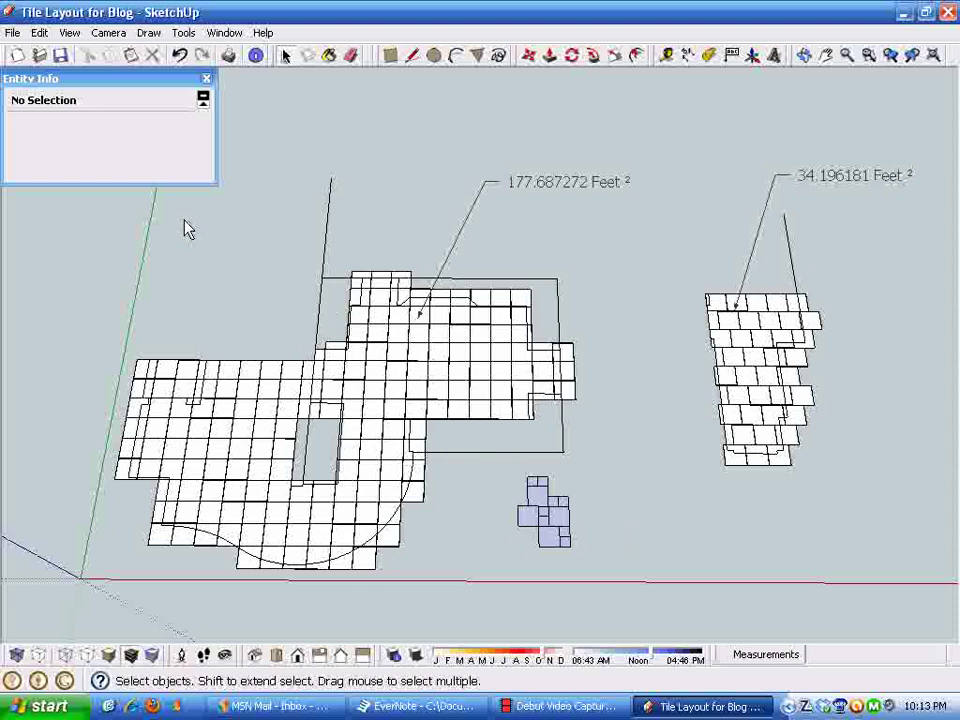
# Paint one floor tile beside the rectangular opening with the Stone_Granite_Midnite material.
pyautogui.click(330, 56)
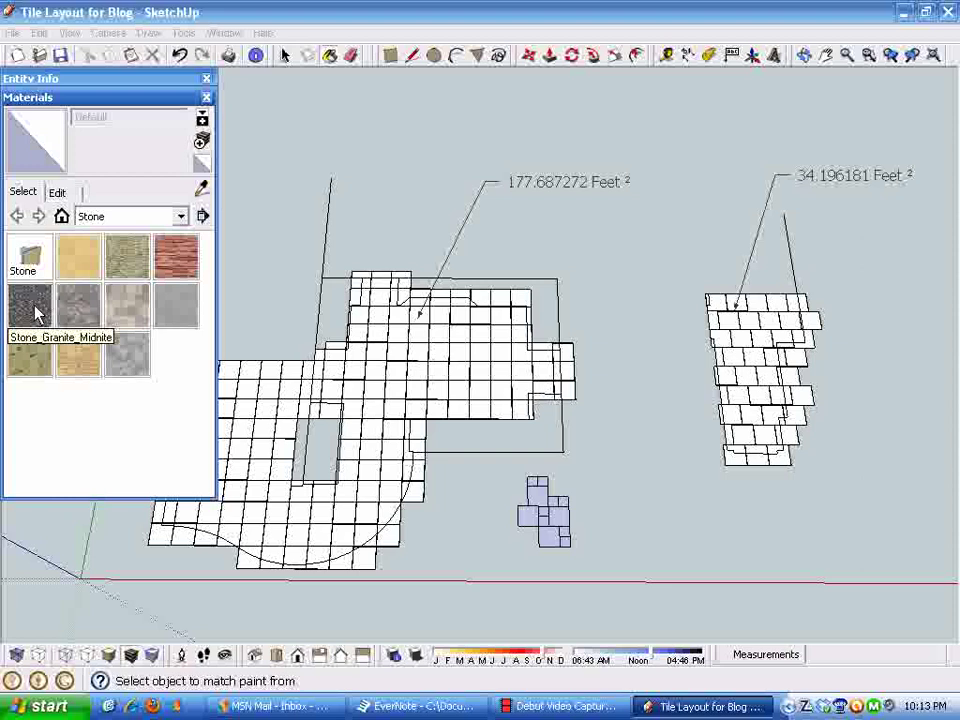
pyautogui.click(343, 509)
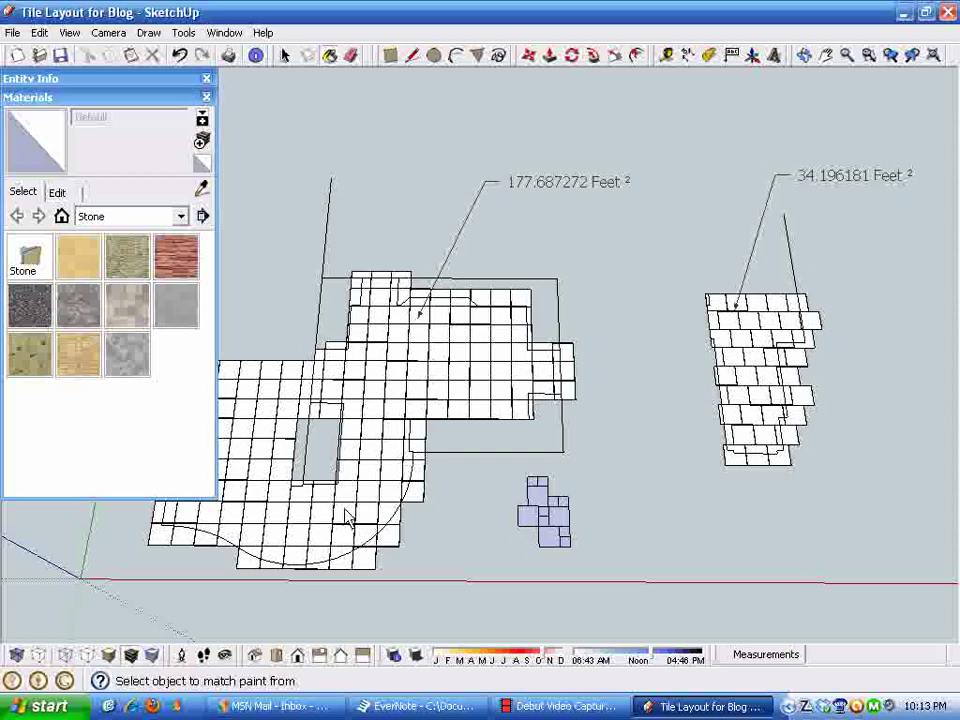
pyautogui.click(30, 304)
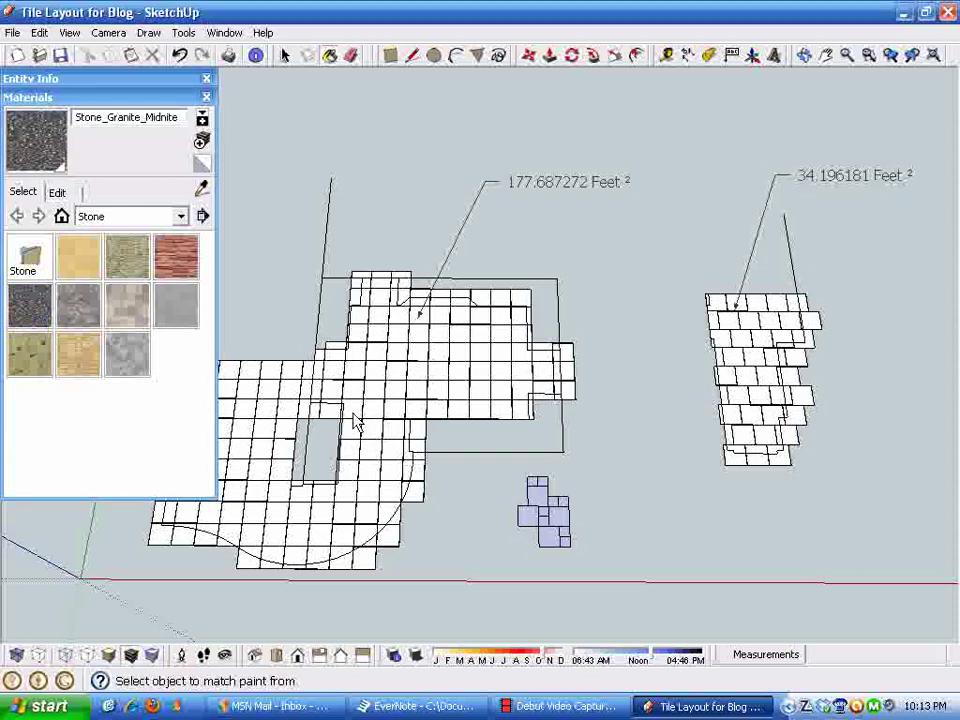
pyautogui.press('space')
pyautogui.scroll(3, 450, 491)
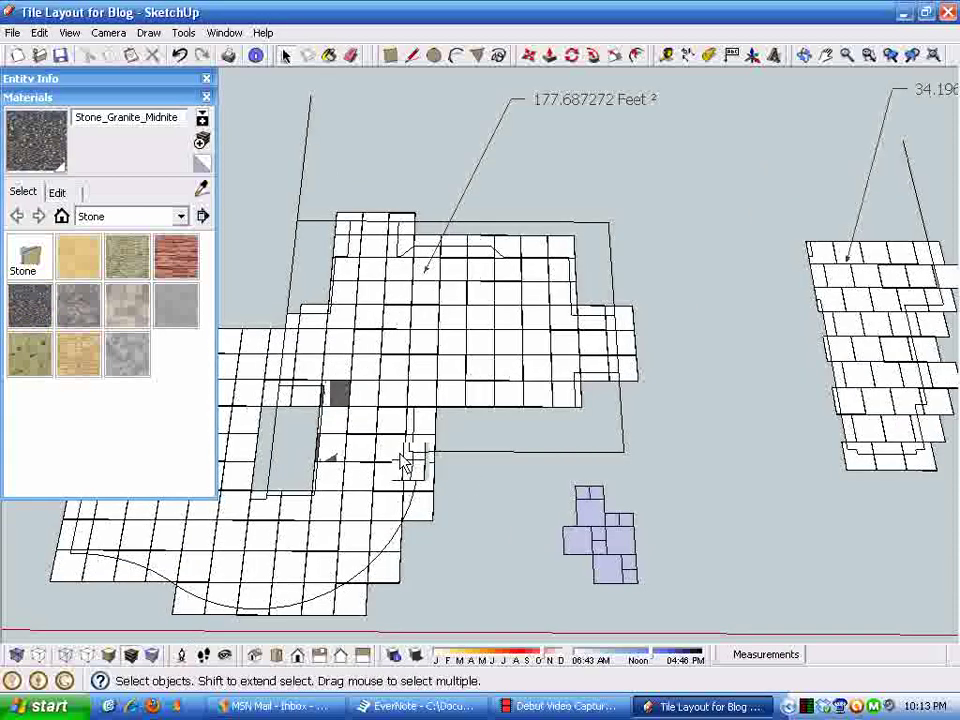
# Paint three 12-inch squares and two 6-inch squares of the mixed pattern with Stone_Granite_Midnite.
pyautogui.click(26, 310)
pyautogui.click(586, 548)
pyautogui.click(600, 507)
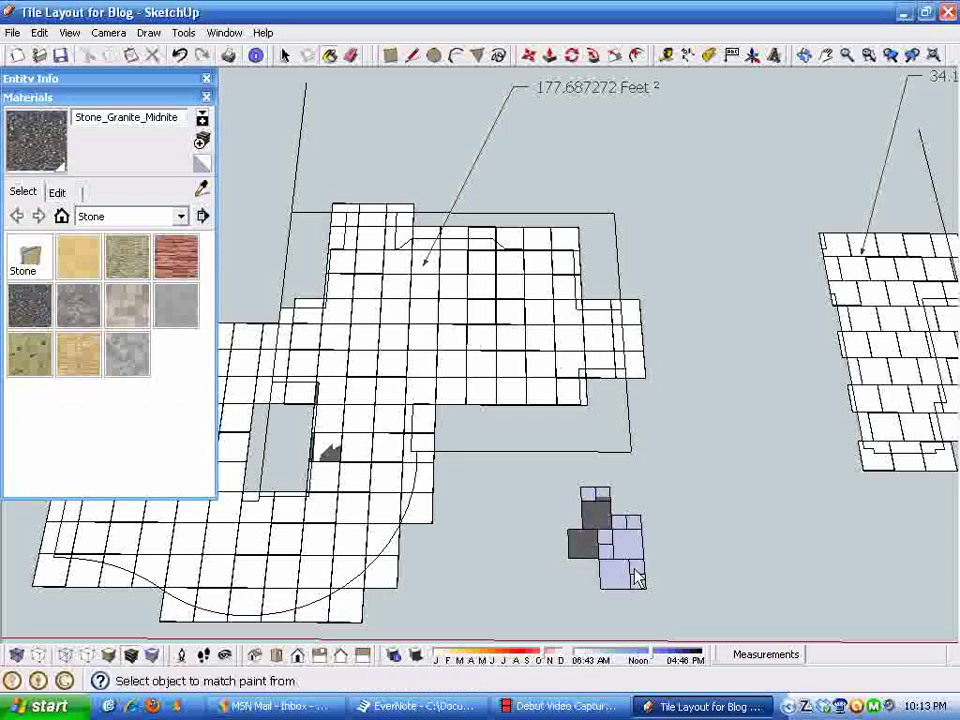
pyautogui.scroll(4, 637, 578)
pyautogui.click(612, 580)
pyautogui.click(564, 525)
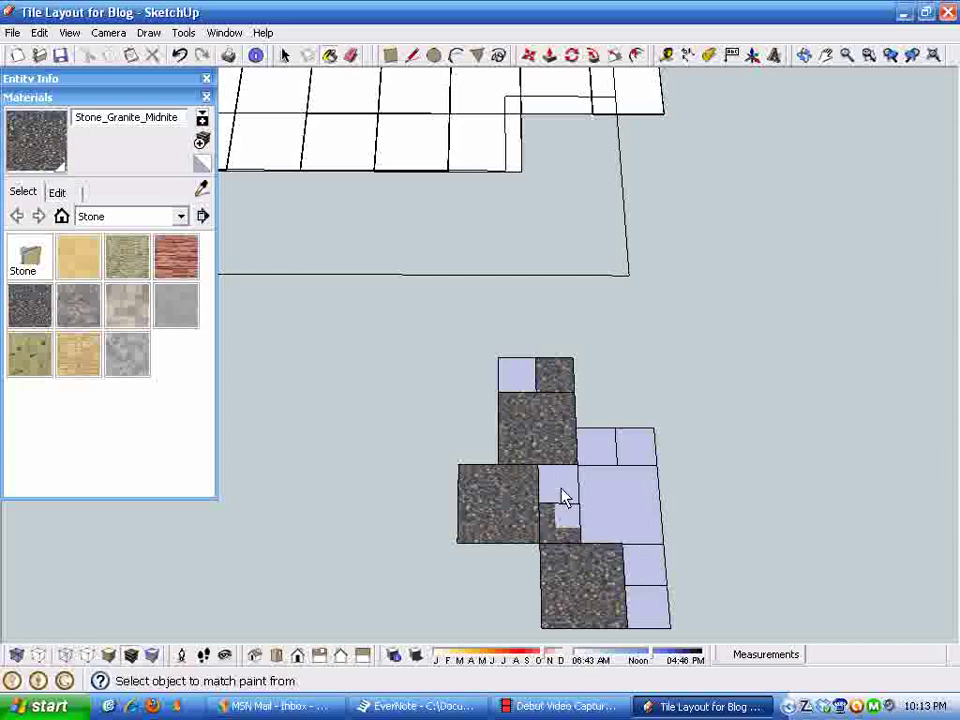
# Paint the remaining 12-inch square and four of the 6-inch squares with Stone_Brushed_Khaki, and collapse the materials browser.
pyautogui.click(78, 256)
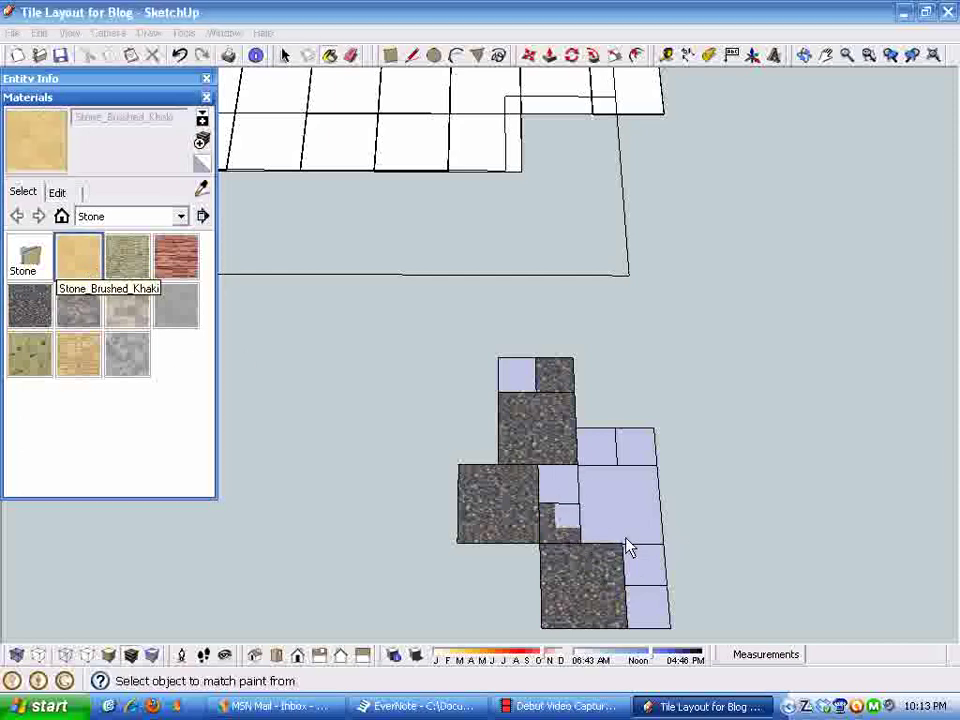
pyautogui.click(590, 502)
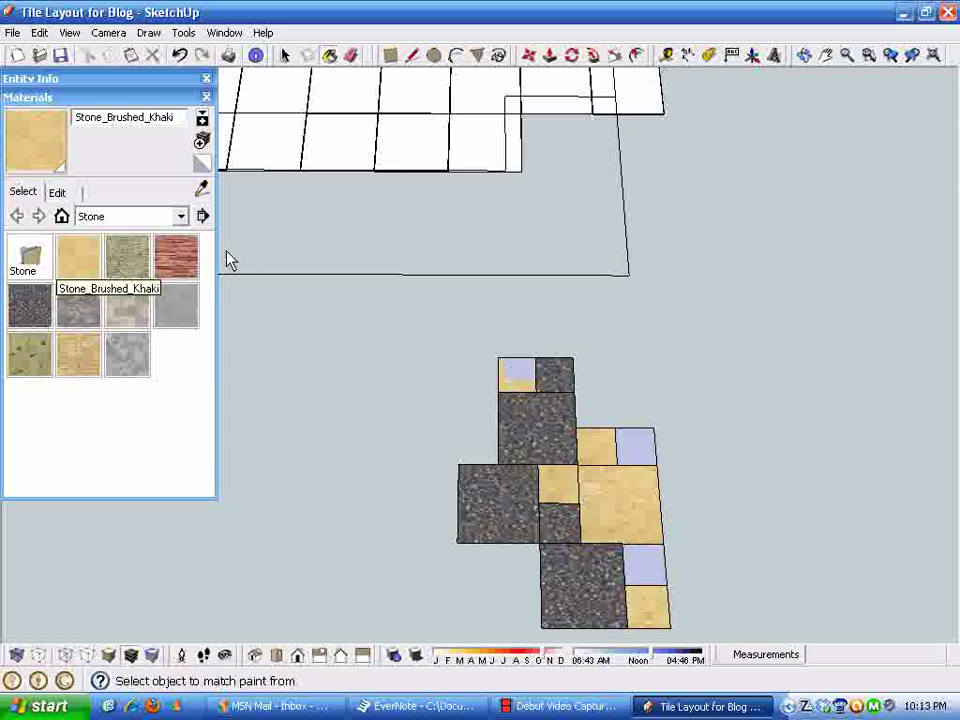
pyautogui.click(100, 98)
pyautogui.moveTo(525, 358); pyautogui.dragTo(690, 398, button='middle')
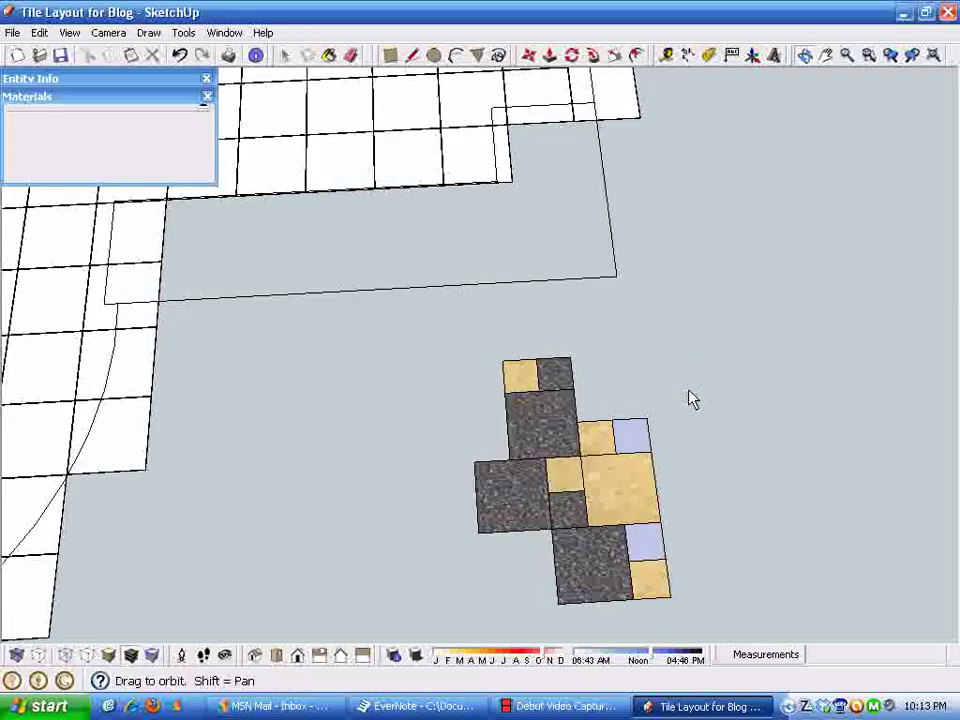
pyautogui.scroll(-5, 540, 497)
pyautogui.moveTo(572, 493); pyautogui.dragTo(519, 390, button='middle')
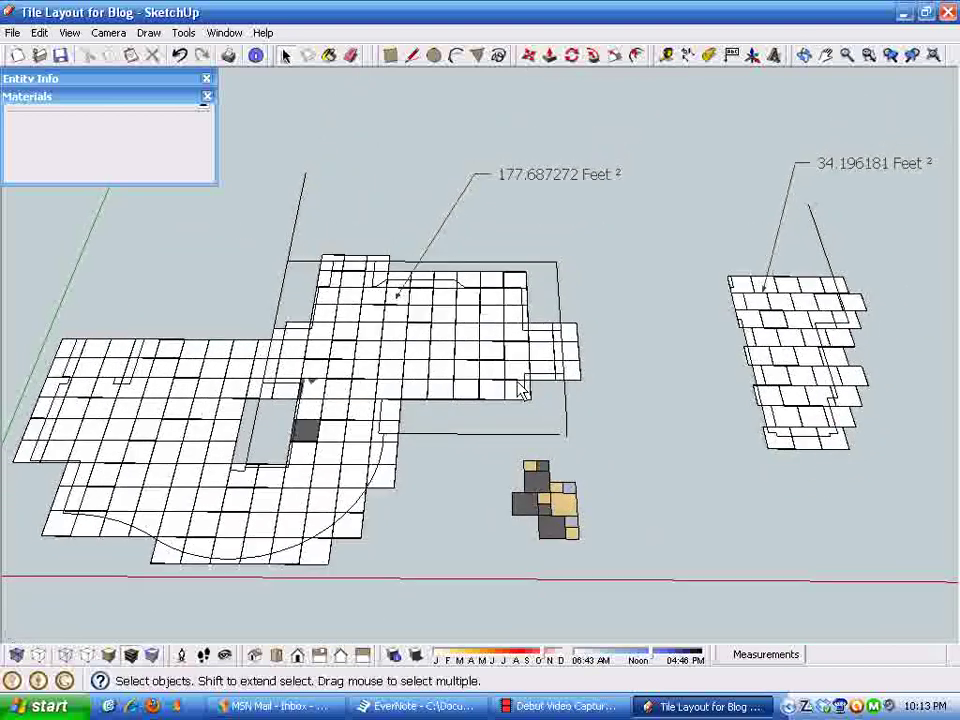
pyautogui.moveTo(415, 489)
pyautogui.mouseDown(button='middle')
pyautogui.moveTo(424, 491)
pyautogui.moveTo(428, 471)
pyautogui.mouseUp(button='middle')
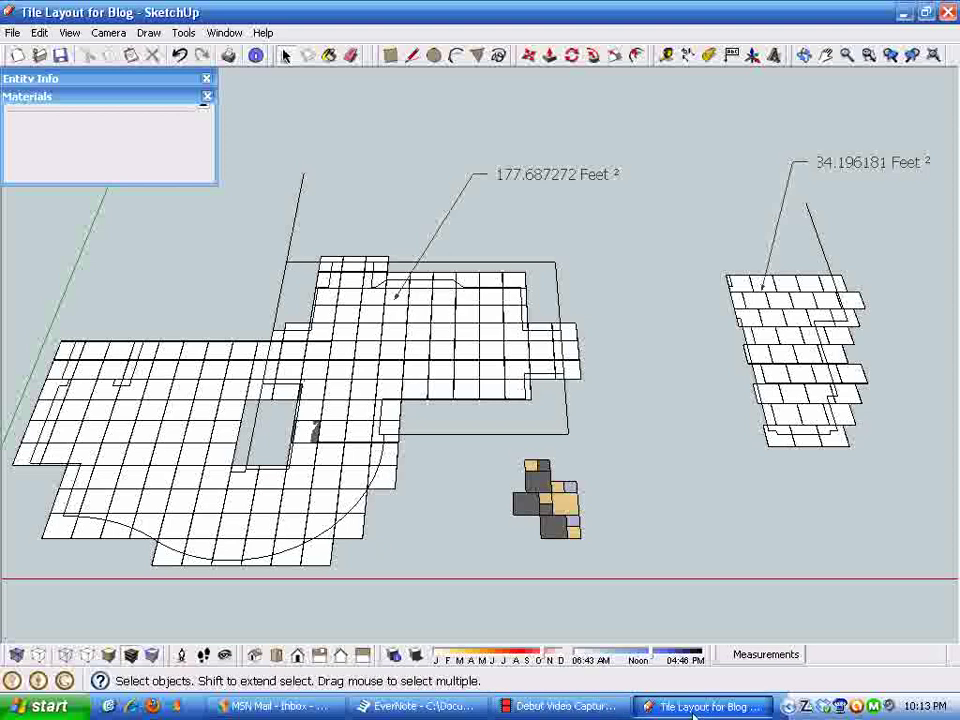
pyautogui.click(585, 710)
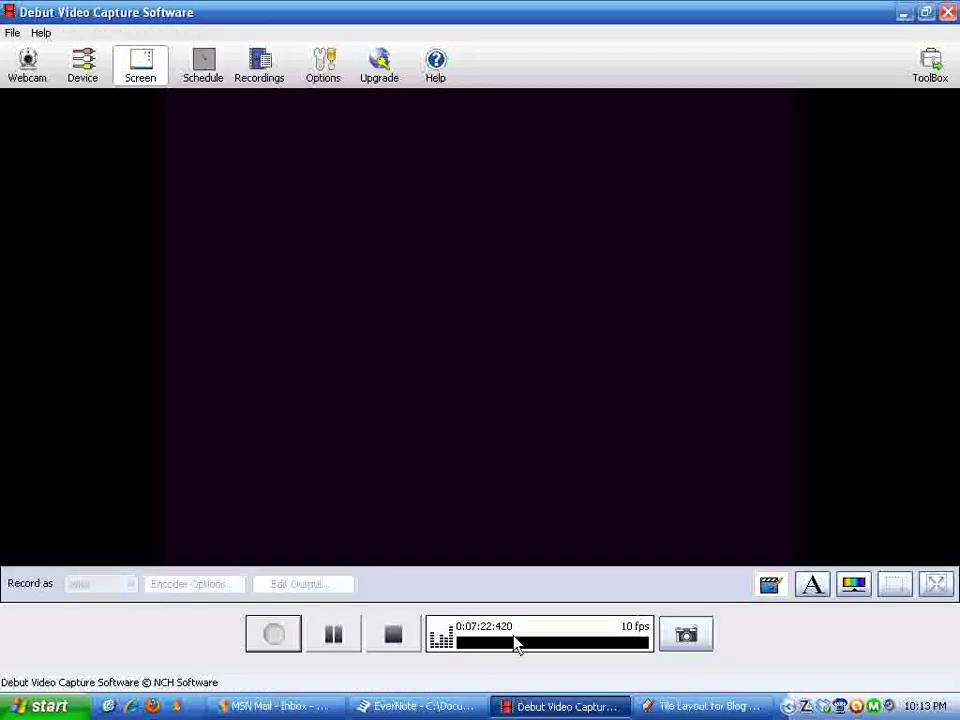